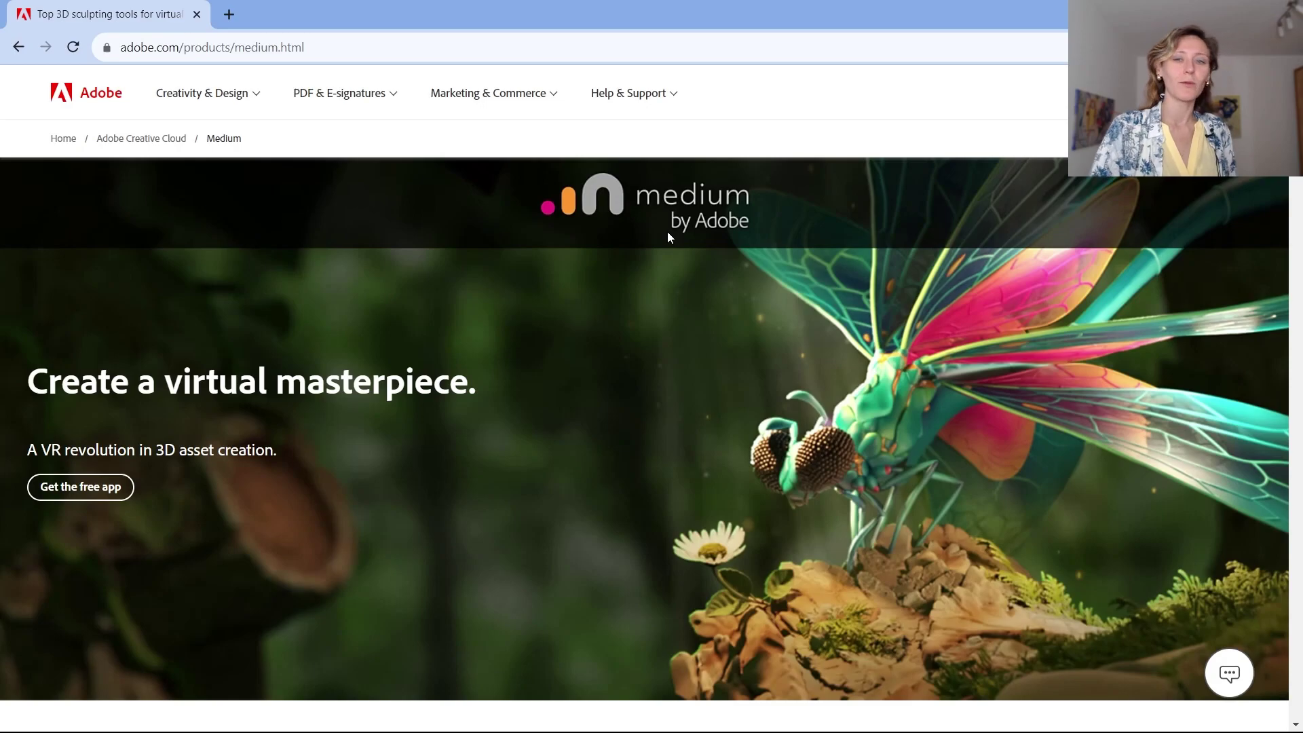
- Read the Medium page introduction on VR modeling, highlighting the supported headsets Oculus Rift and Oculus Quest
scroll(568, 298, "down", 1)
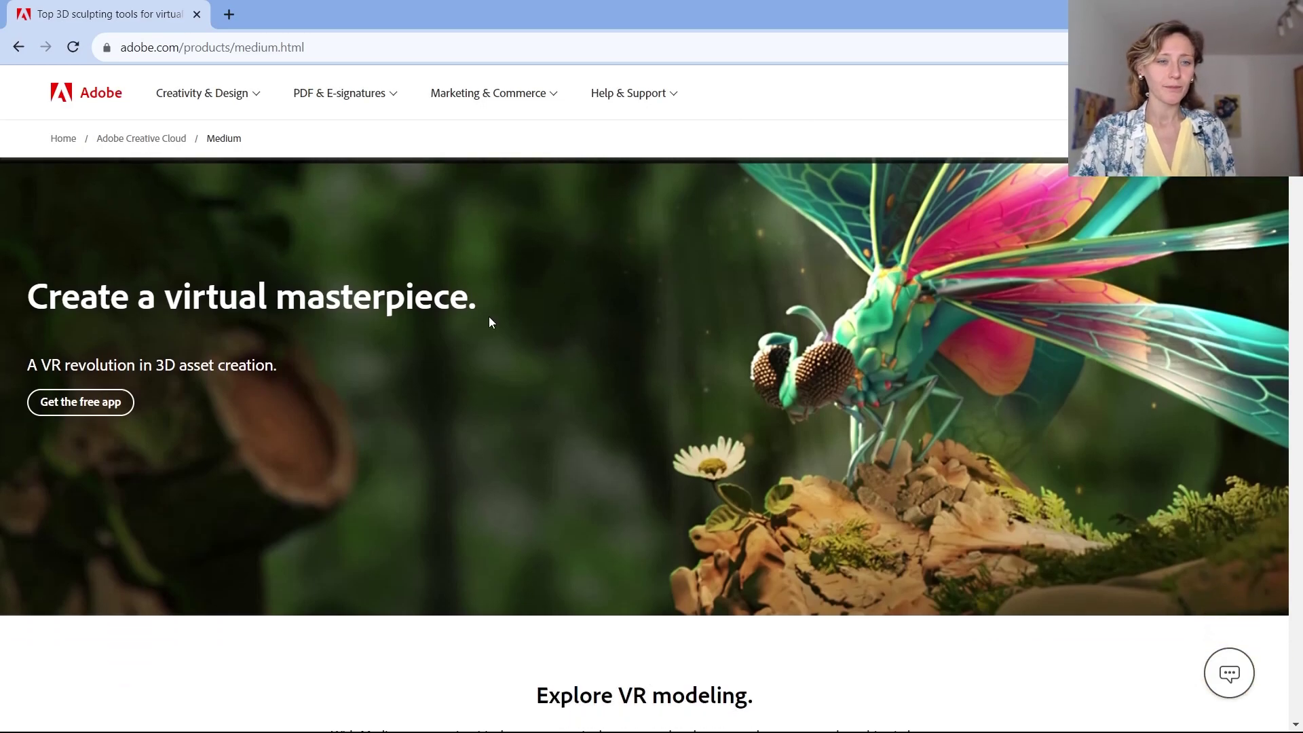
scroll(370, 399, "up", 1)
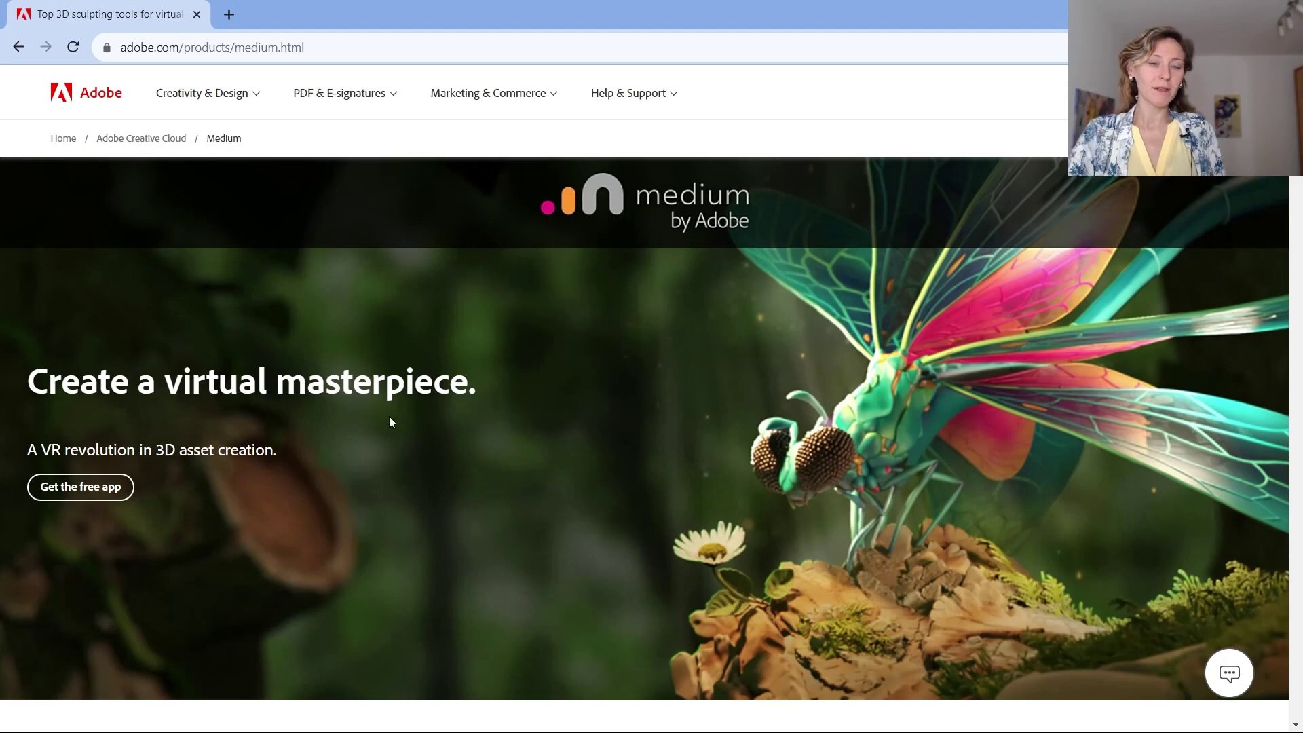
scroll(377, 515, "down", 8)
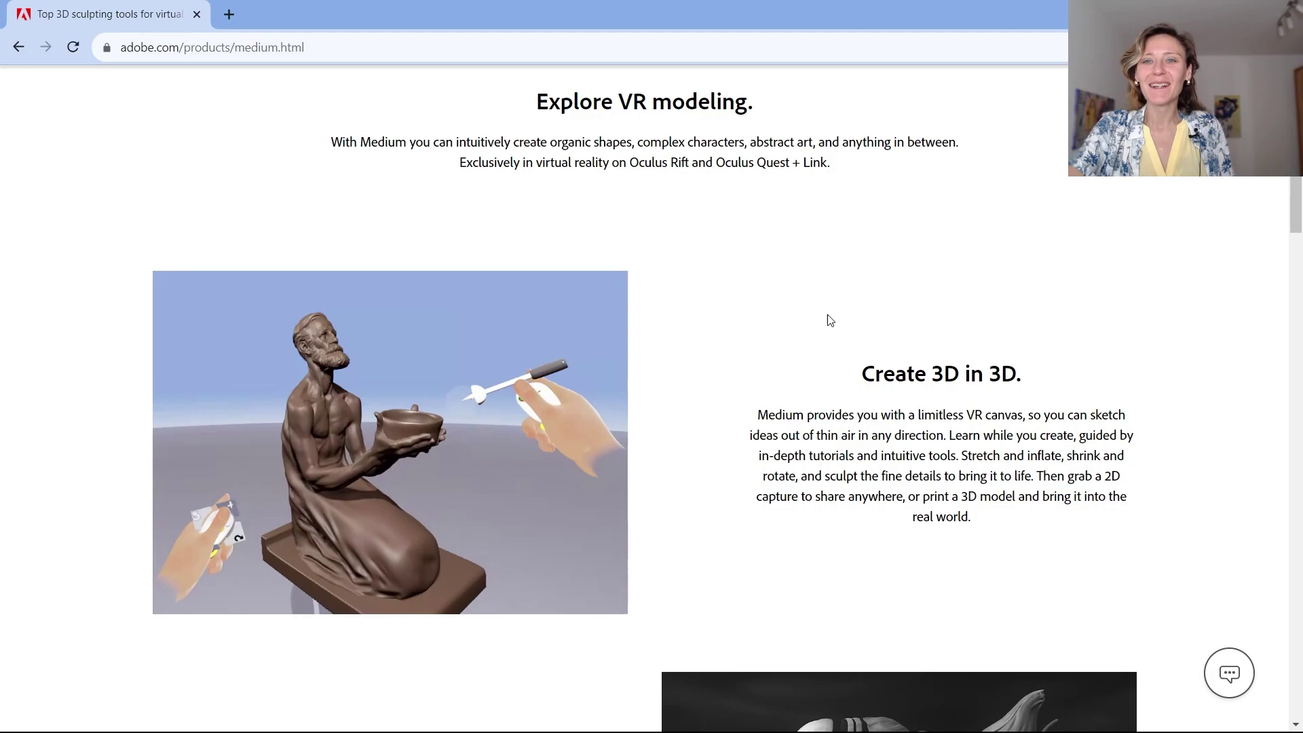
scroll(629, 245, "down", 1)
scroll(642, 248, "up", 2)
scroll(642, 248, "down", 1)
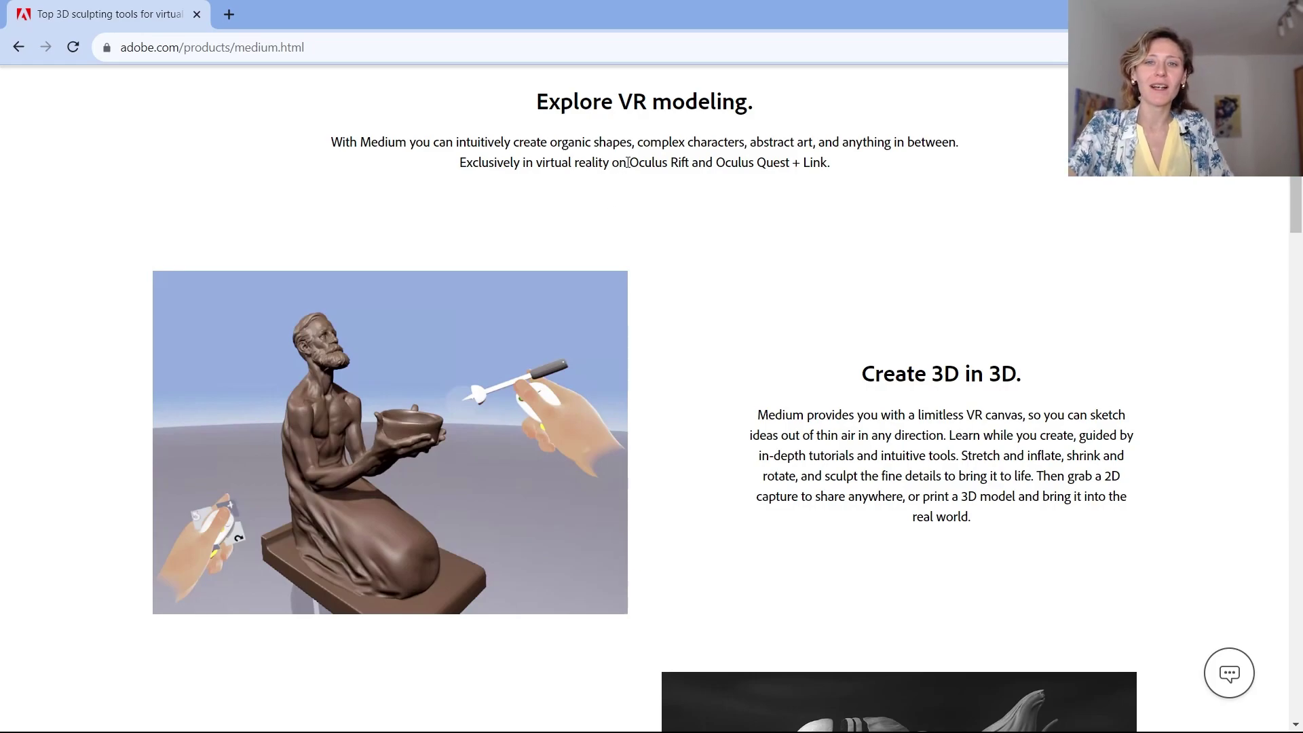
left_click_drag(628, 162, 693, 160)
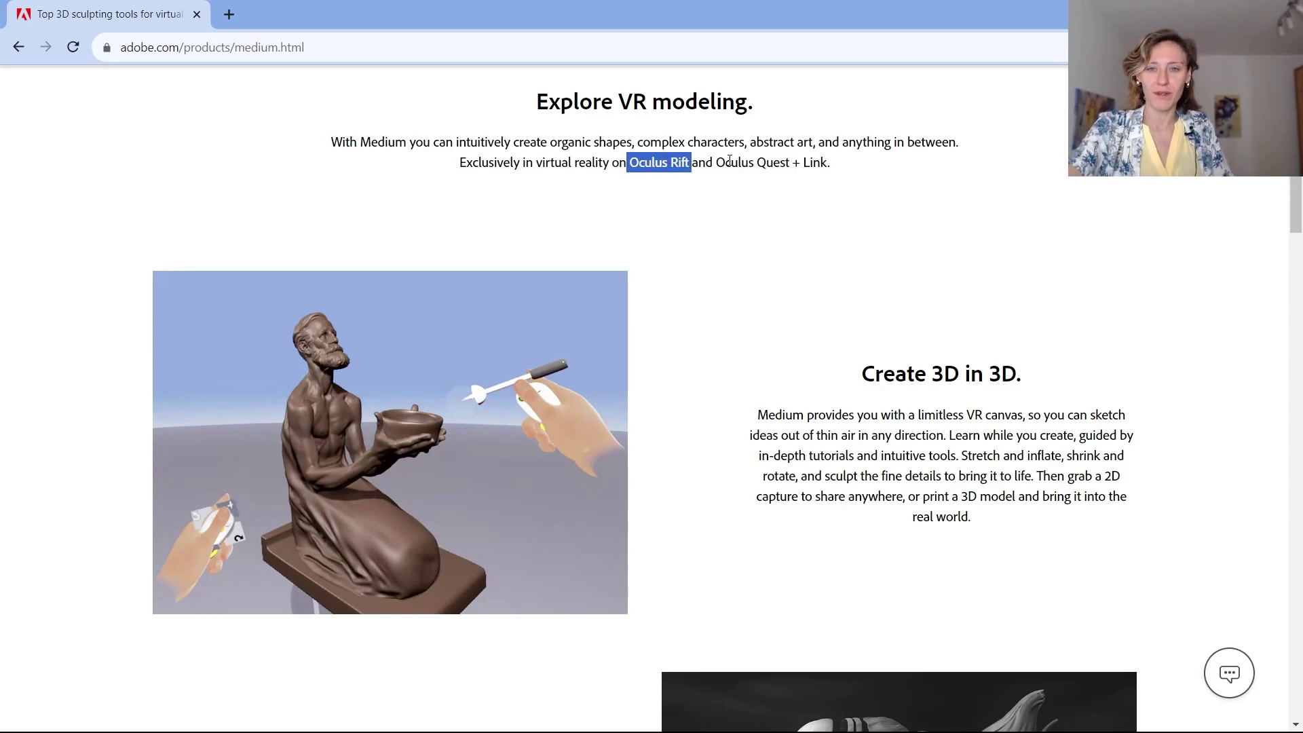
left_click_drag(717, 162, 791, 162)
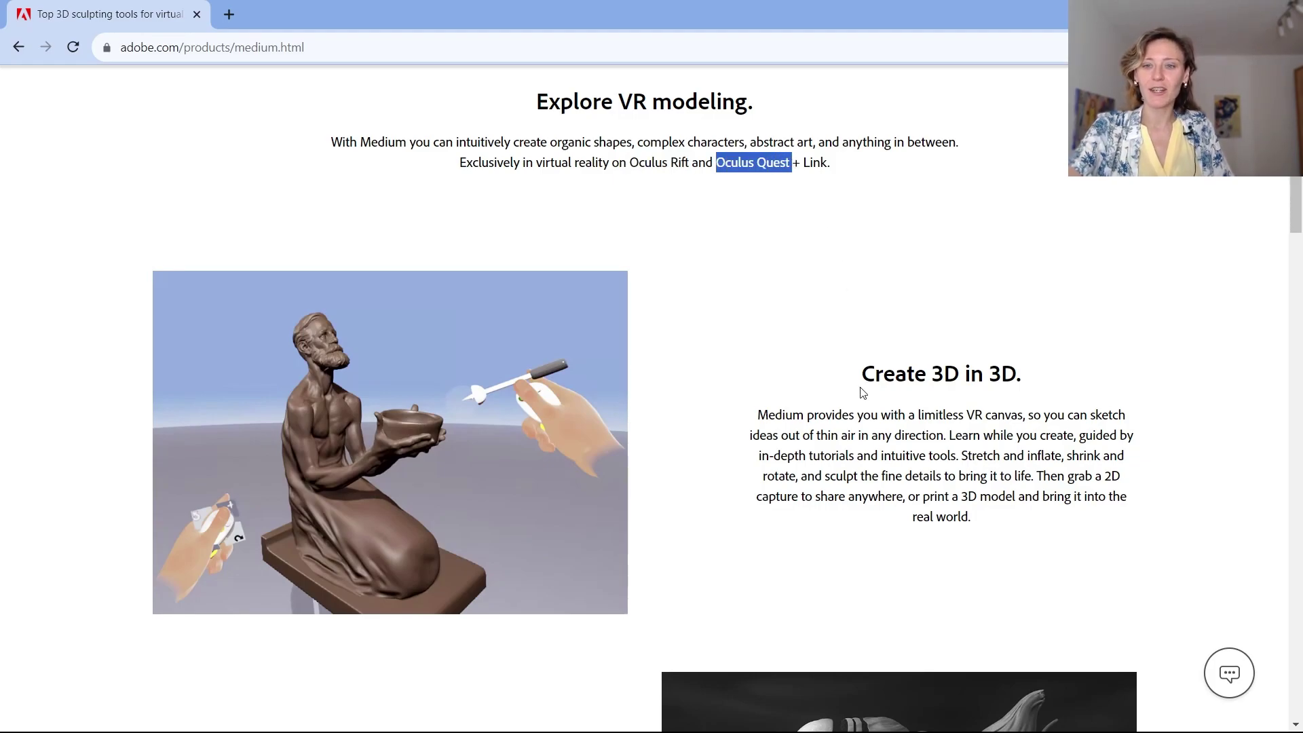
- Review the Medium feature sections from "Create 3D in 3D" through "There's more in the world of 3D at Adobe"
scroll(759, 391, "down", 1)
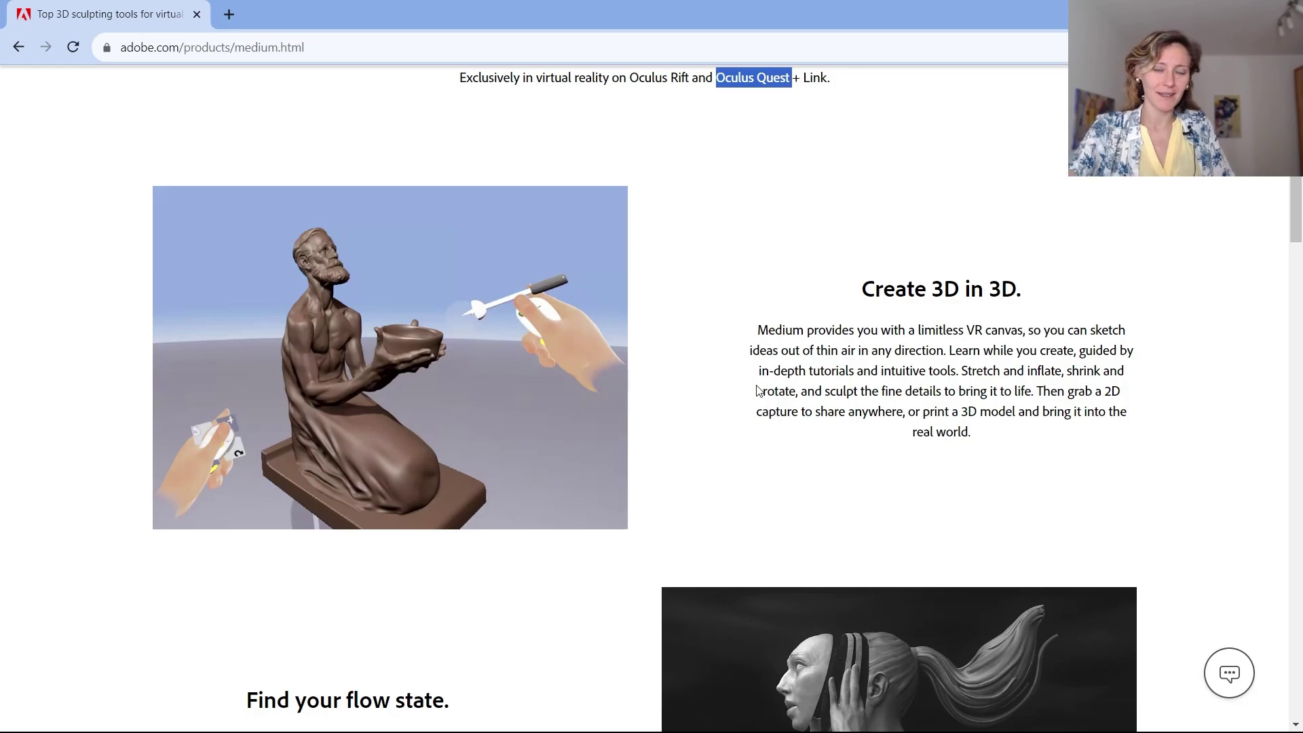
scroll(769, 377, "down", 3)
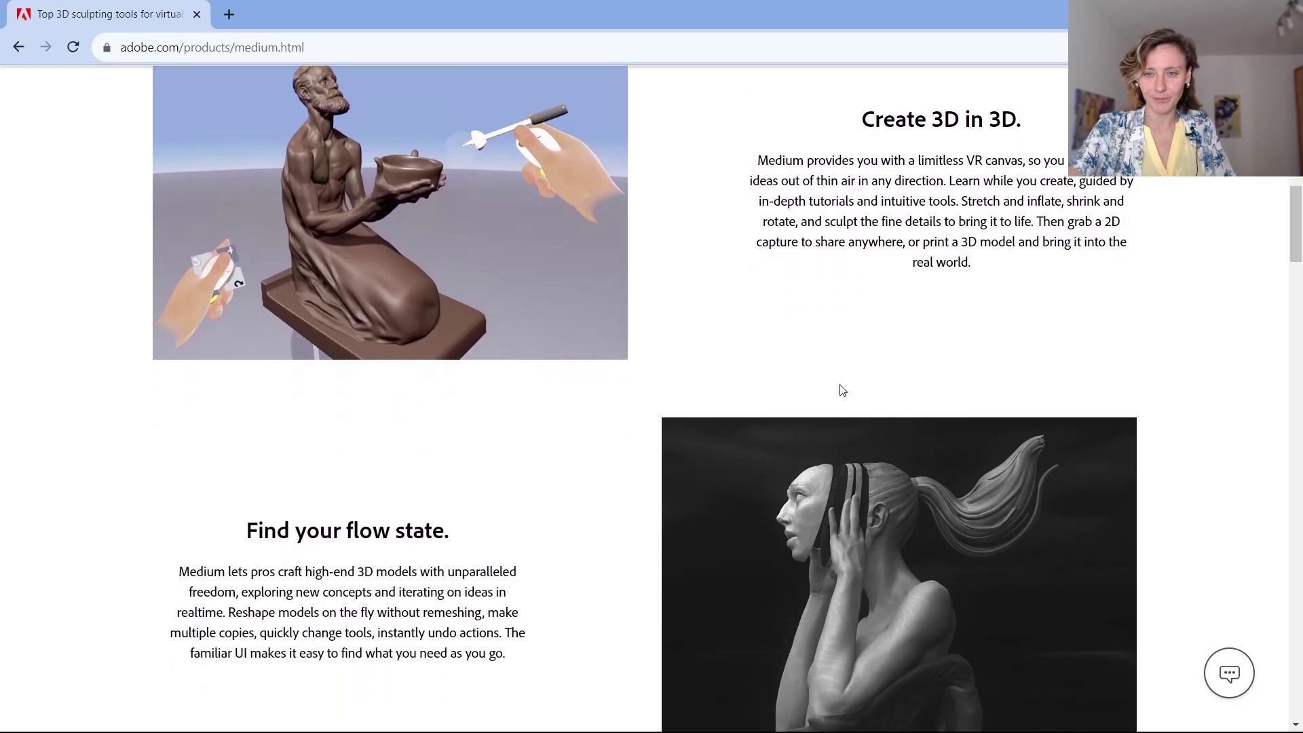
scroll(475, 436, "down", 2)
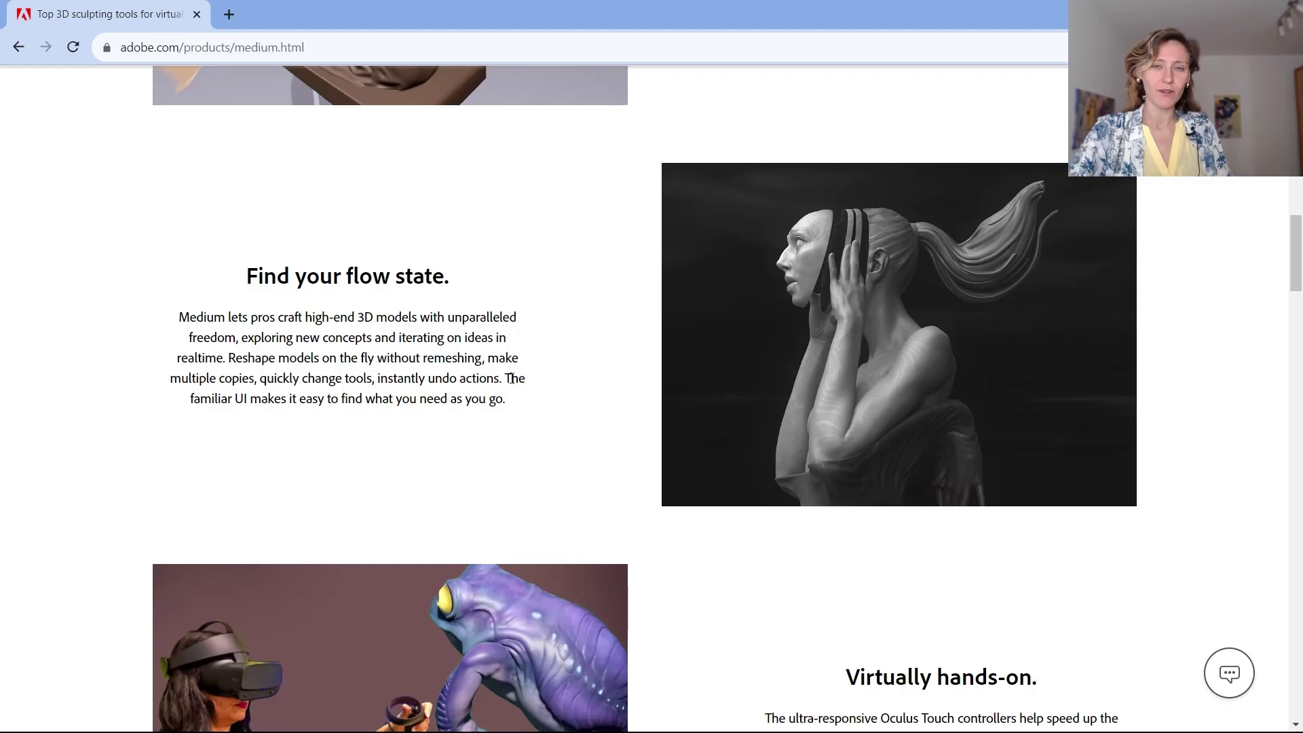
scroll(535, 360, "down", 5)
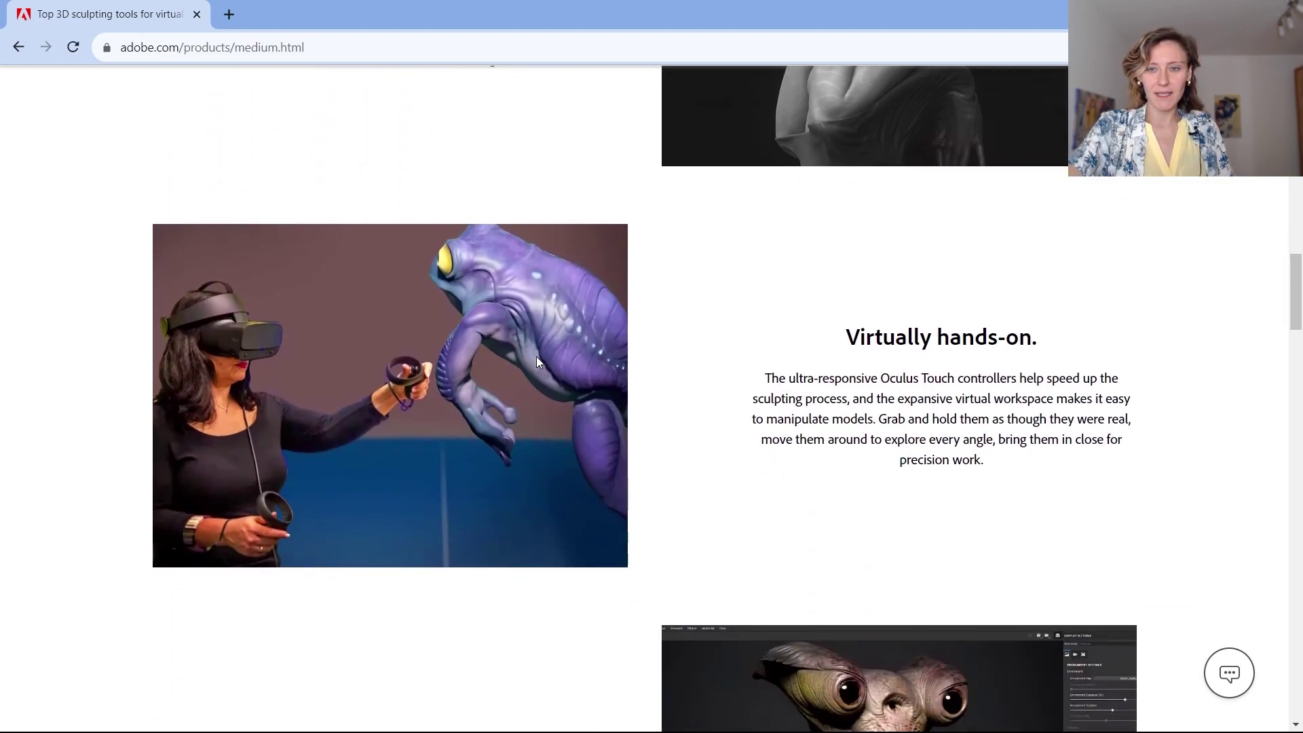
scroll(536, 363, "down", 1)
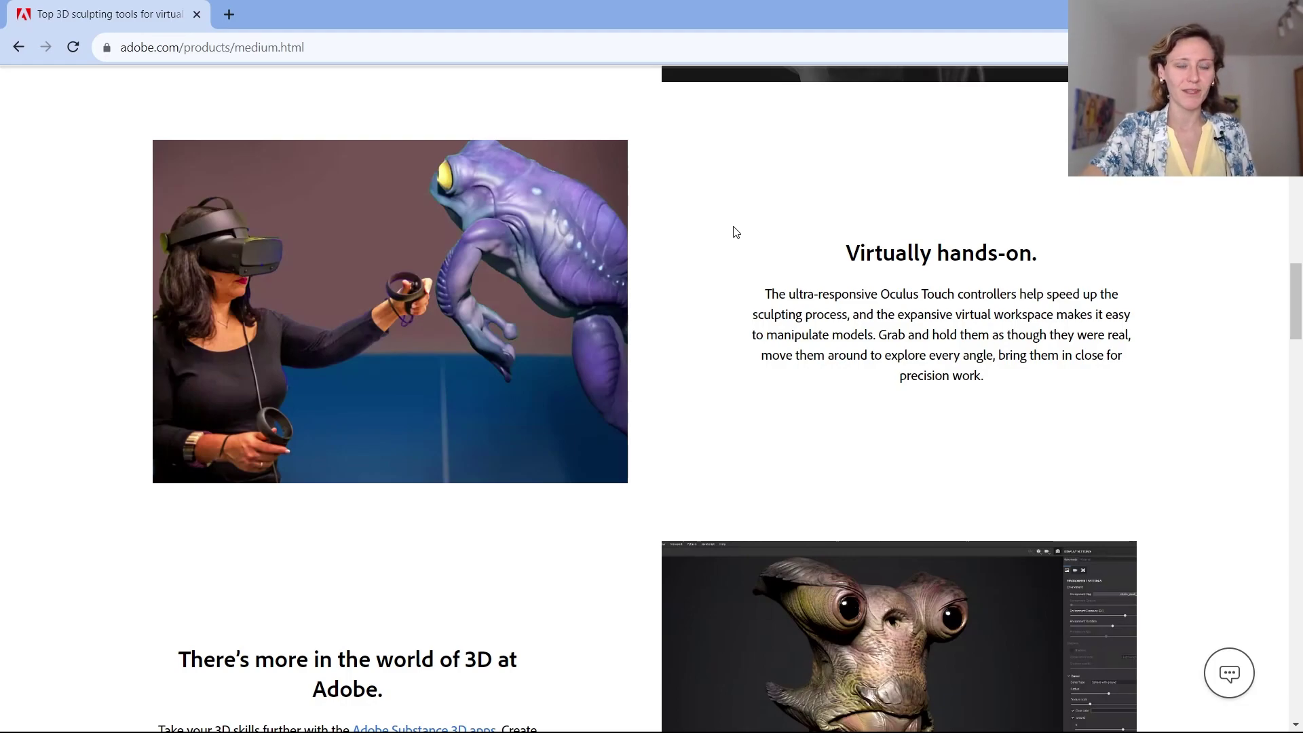
scroll(750, 239, "down", 5)
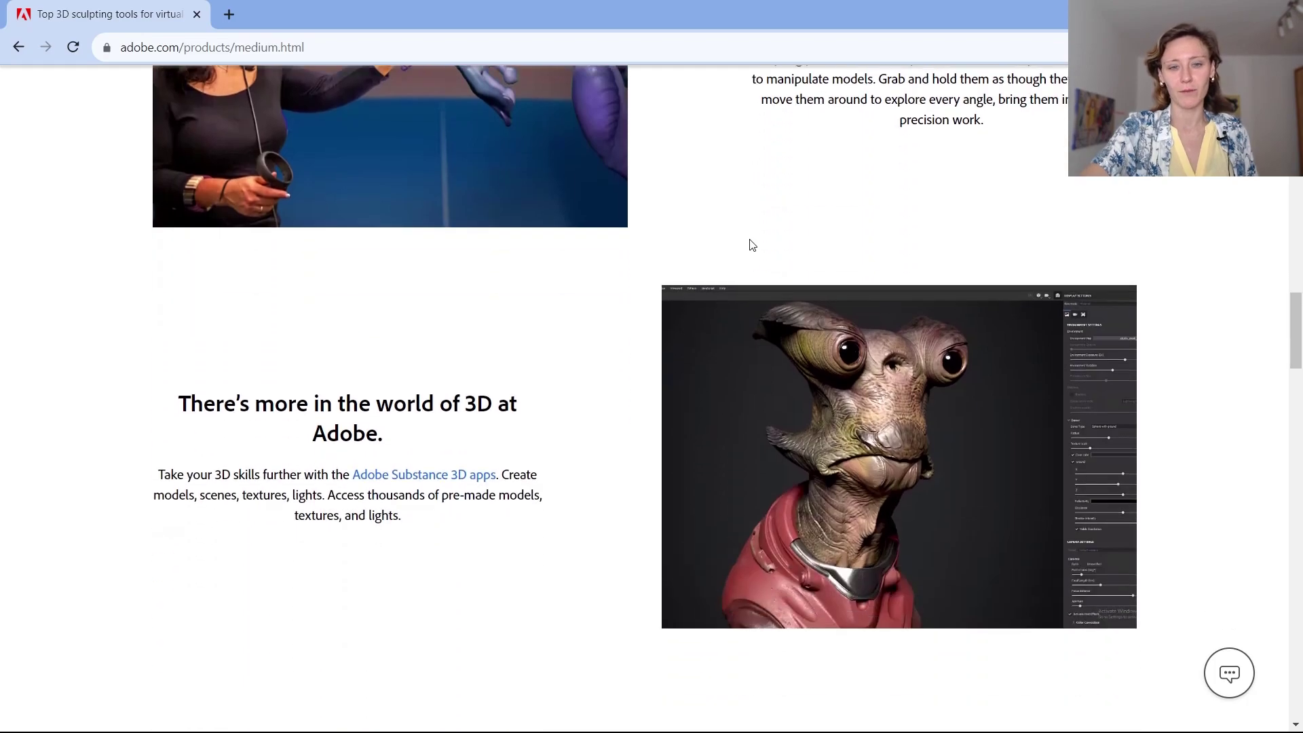
scroll(749, 244, "down", 1)
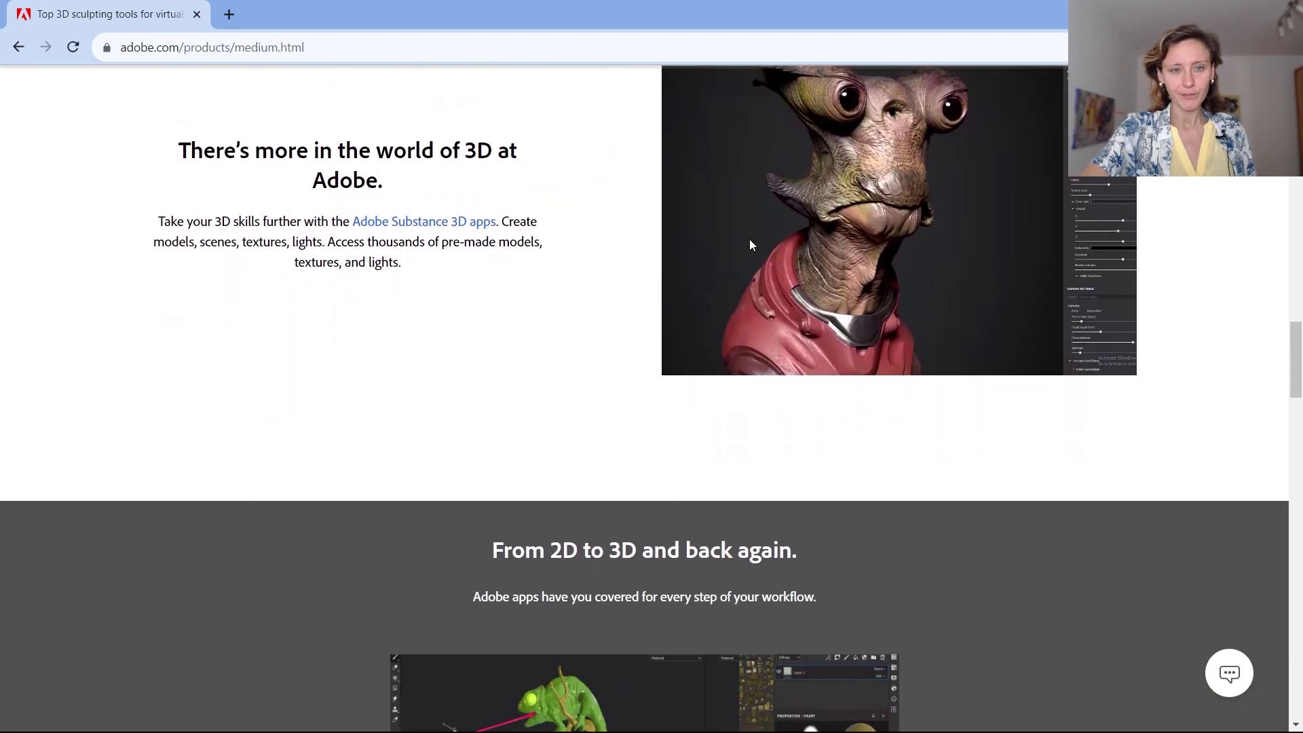
- Open the Adobe Substance 3D apps link in a new tab and dismiss its regional site prompt
right_click(412, 230)
left_click(462, 239)
left_click(329, 15)
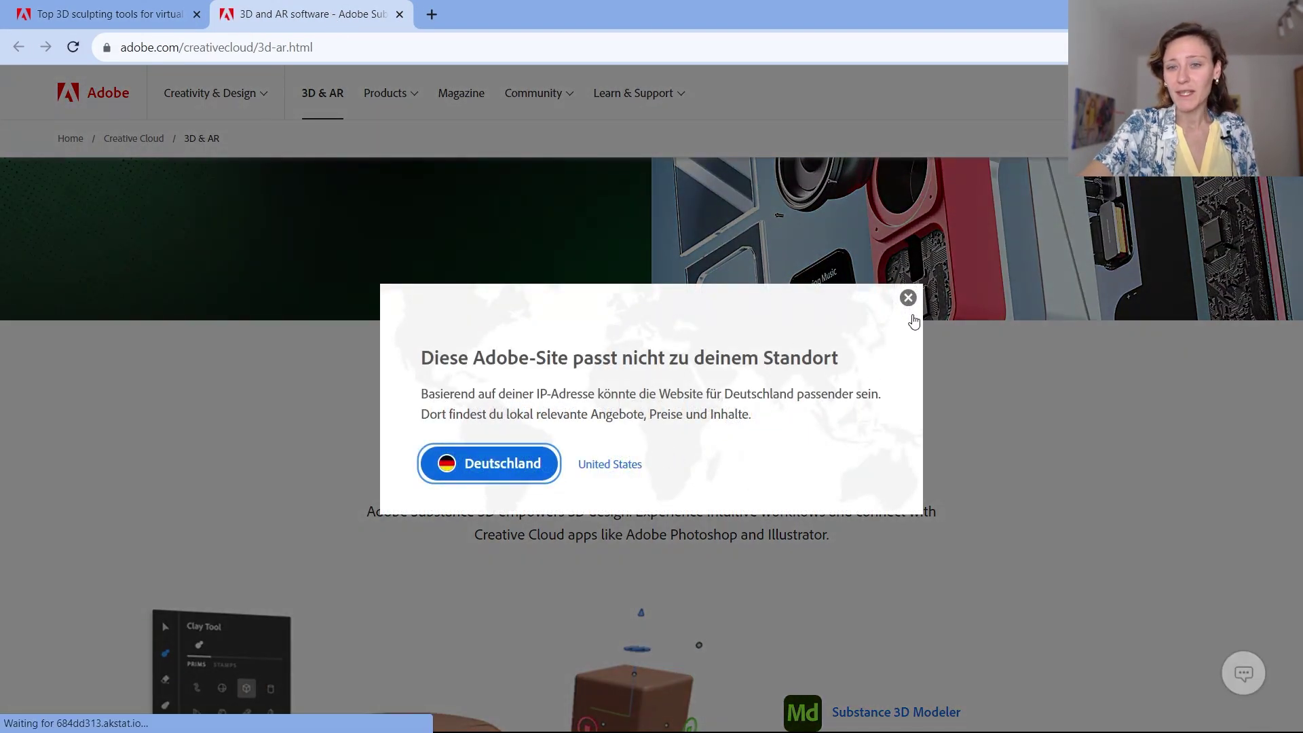
left_click(909, 300)
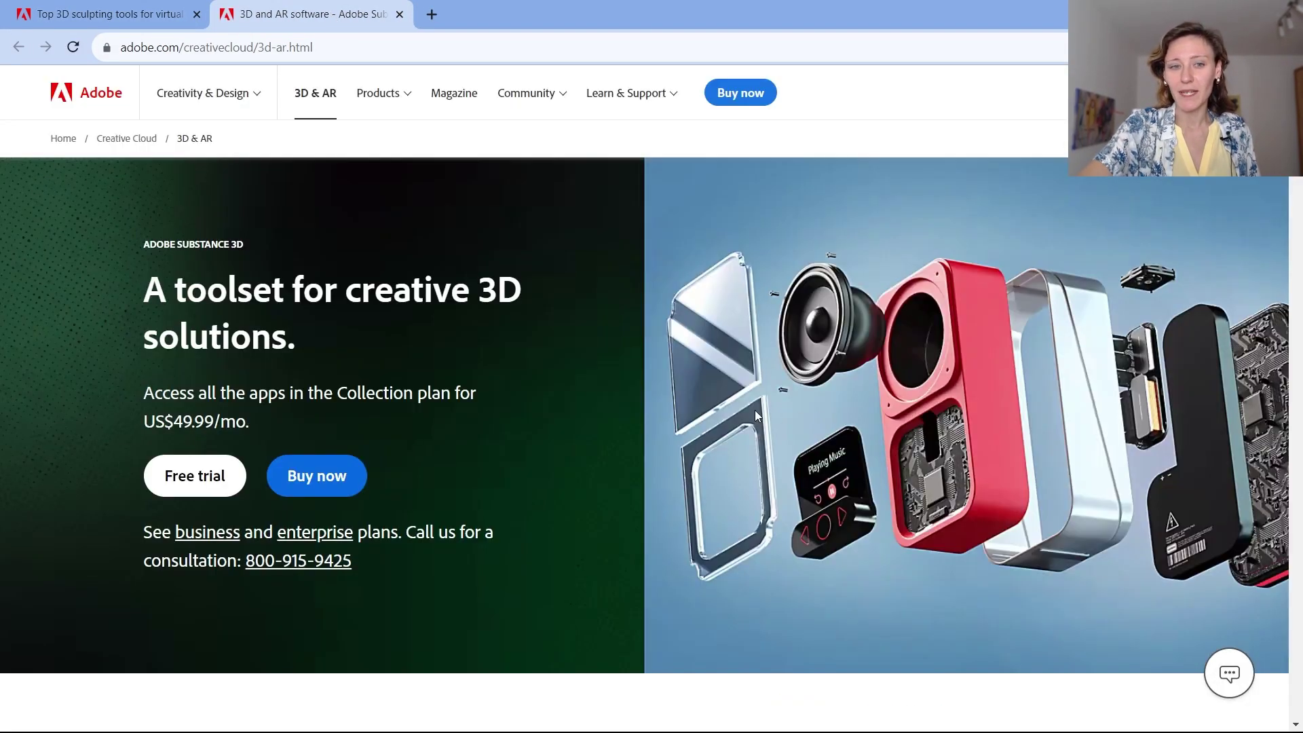
- Review the Substance 3D apps on the page: Modeler, Sampler, Designer, Painter, Stager and Assets
scroll(919, 471, "down", 6)
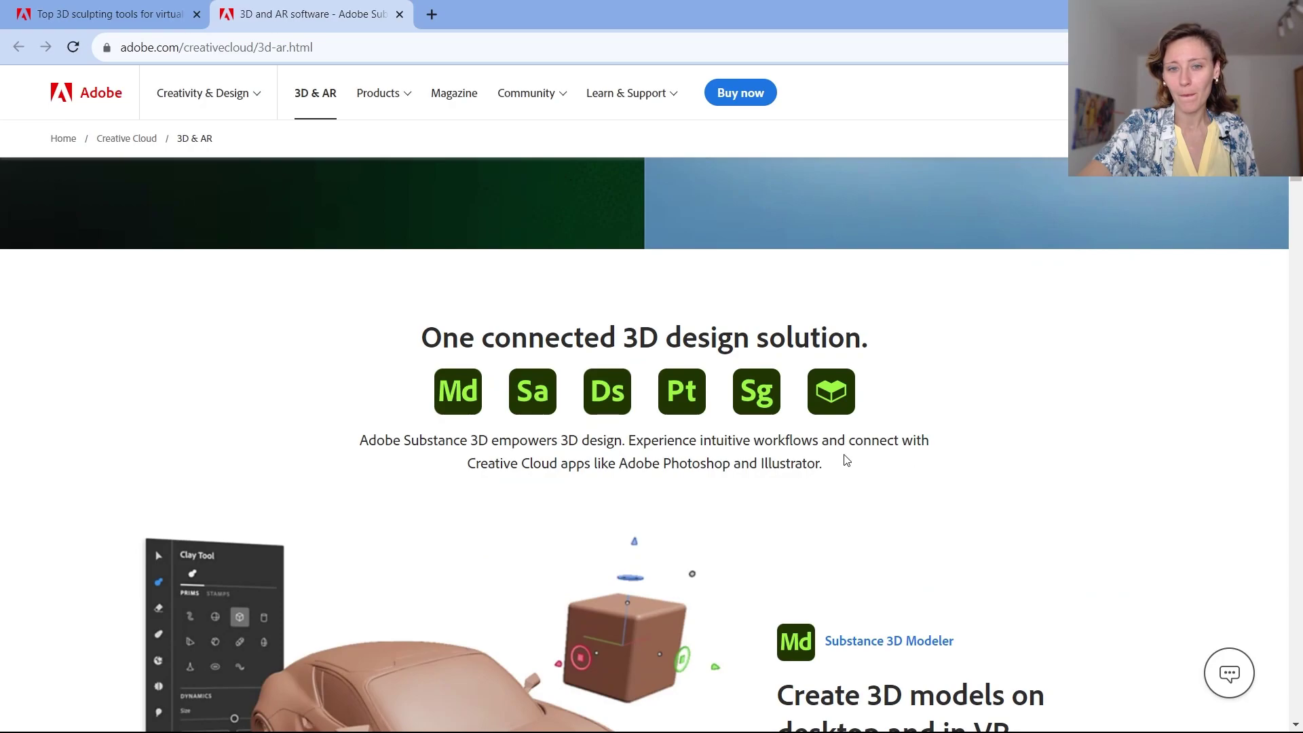
scroll(847, 461, "down", 2)
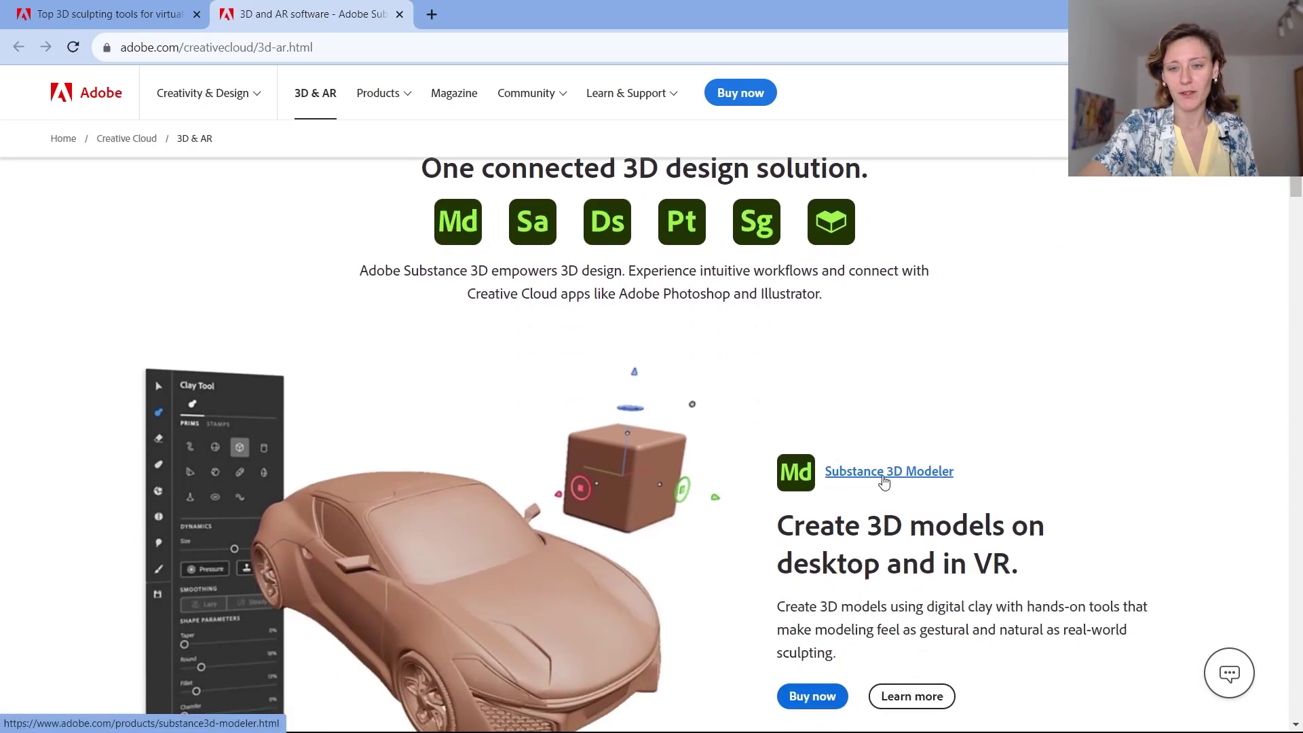
scroll(843, 550, "down", 2)
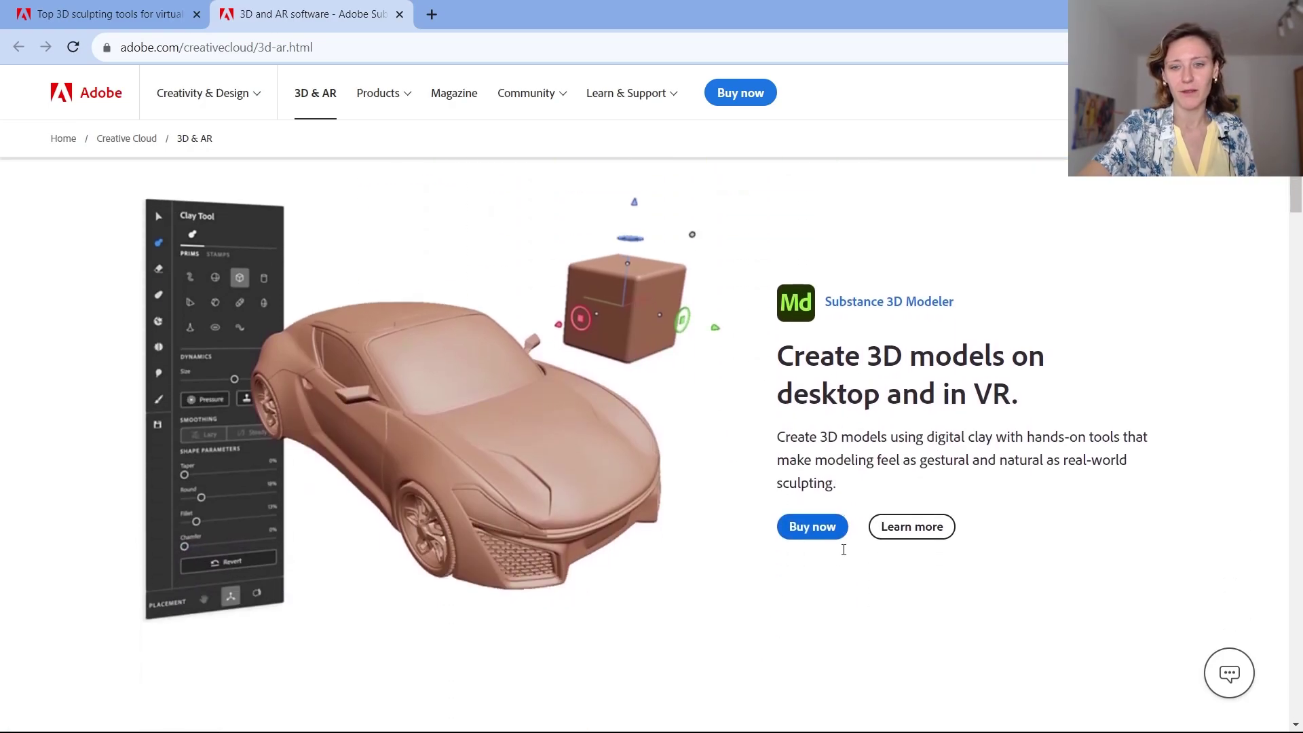
scroll(843, 550, "down", 6)
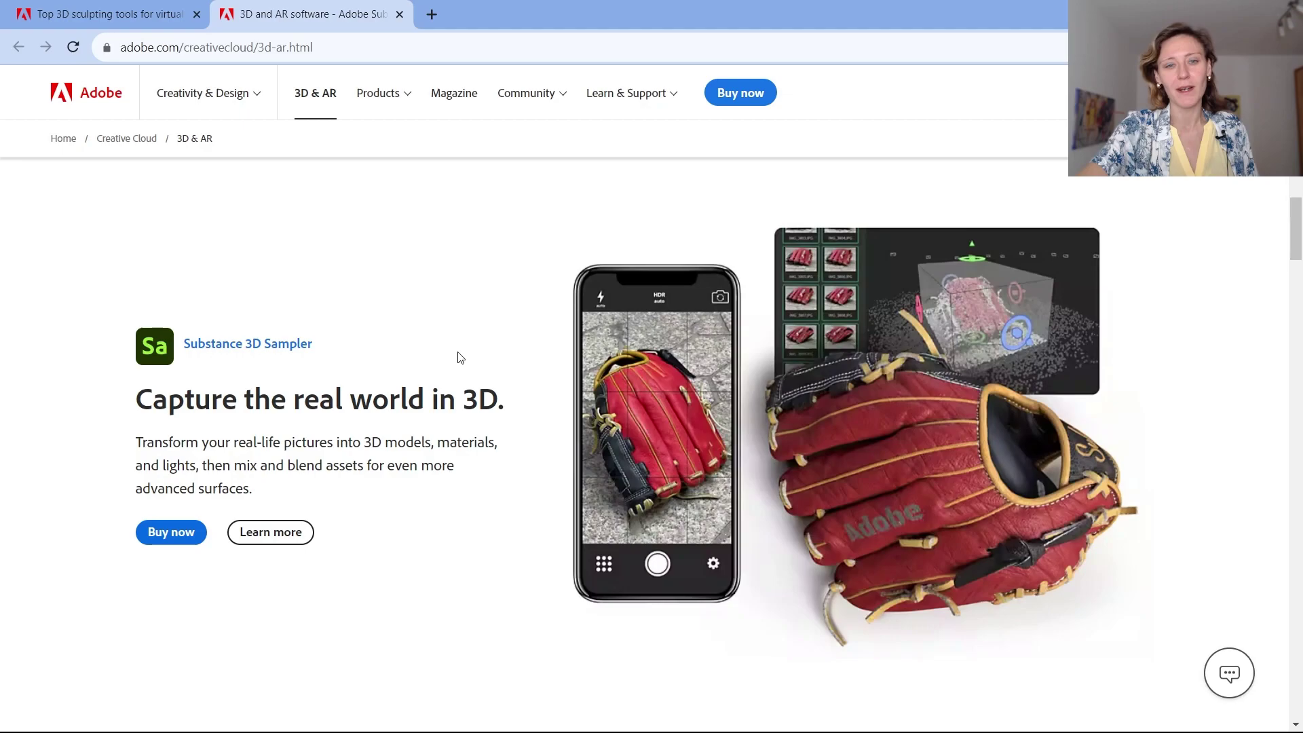
scroll(480, 341, "down", 8)
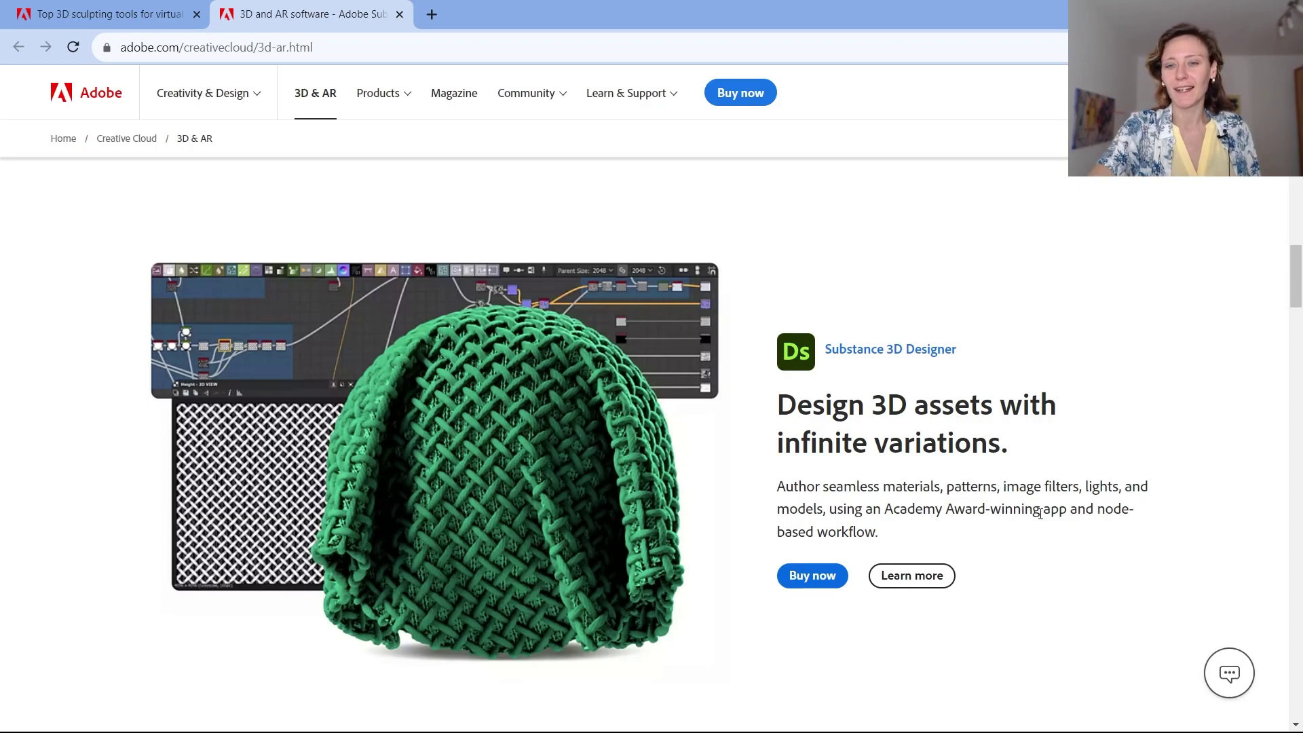
scroll(1062, 560, "down", 8)
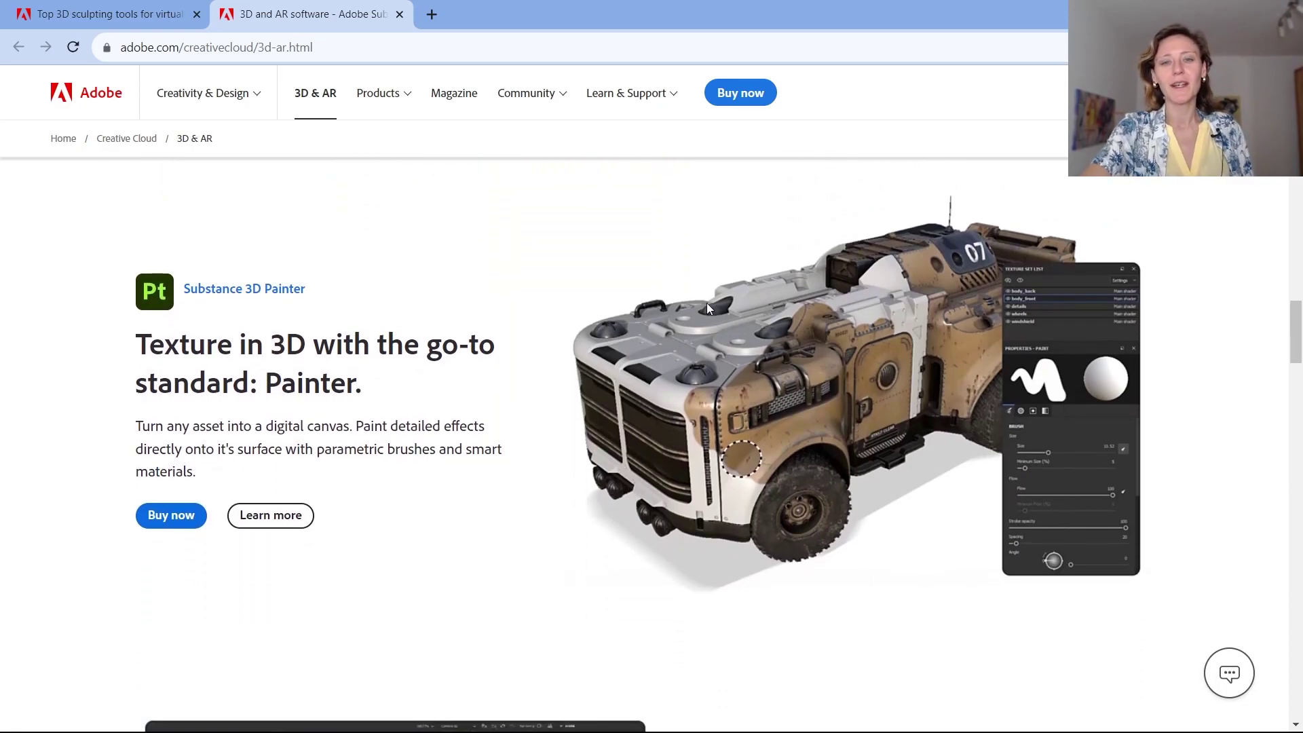
scroll(589, 581, "down", 10)
scroll(601, 568, "up", 3)
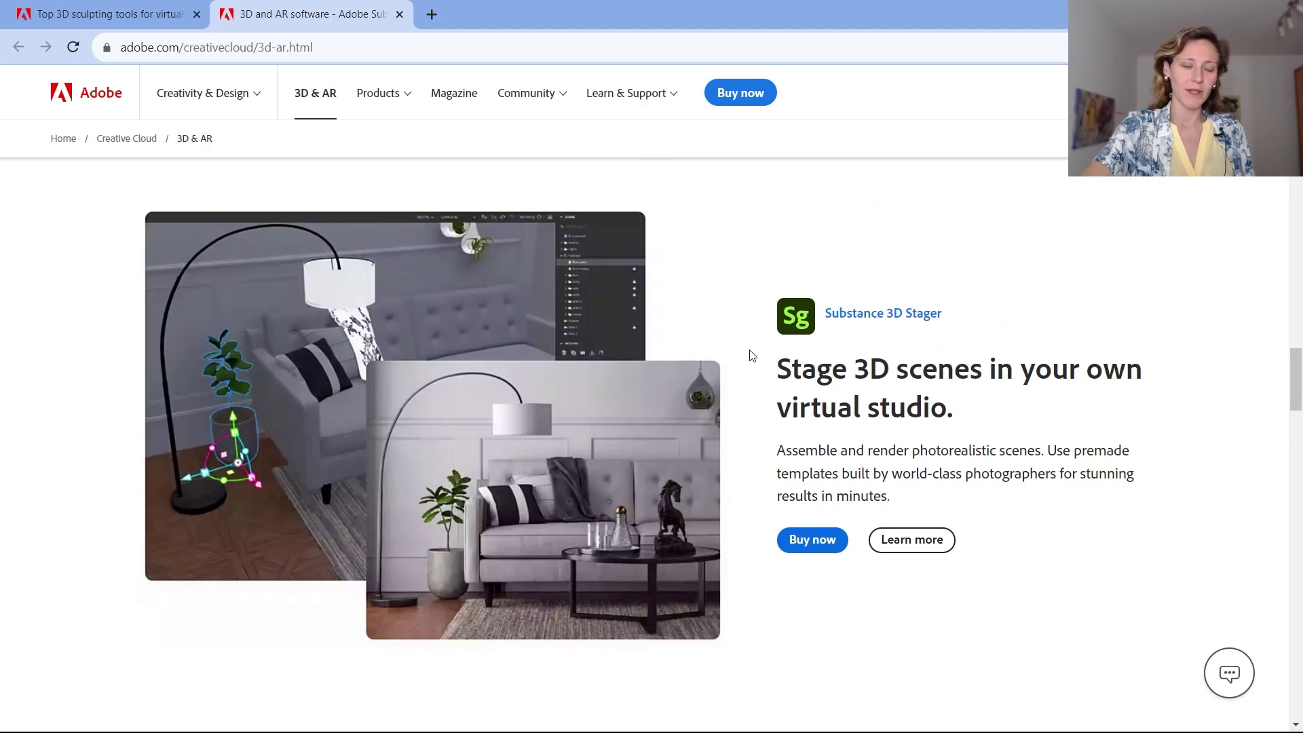
scroll(747, 360, "down", 8)
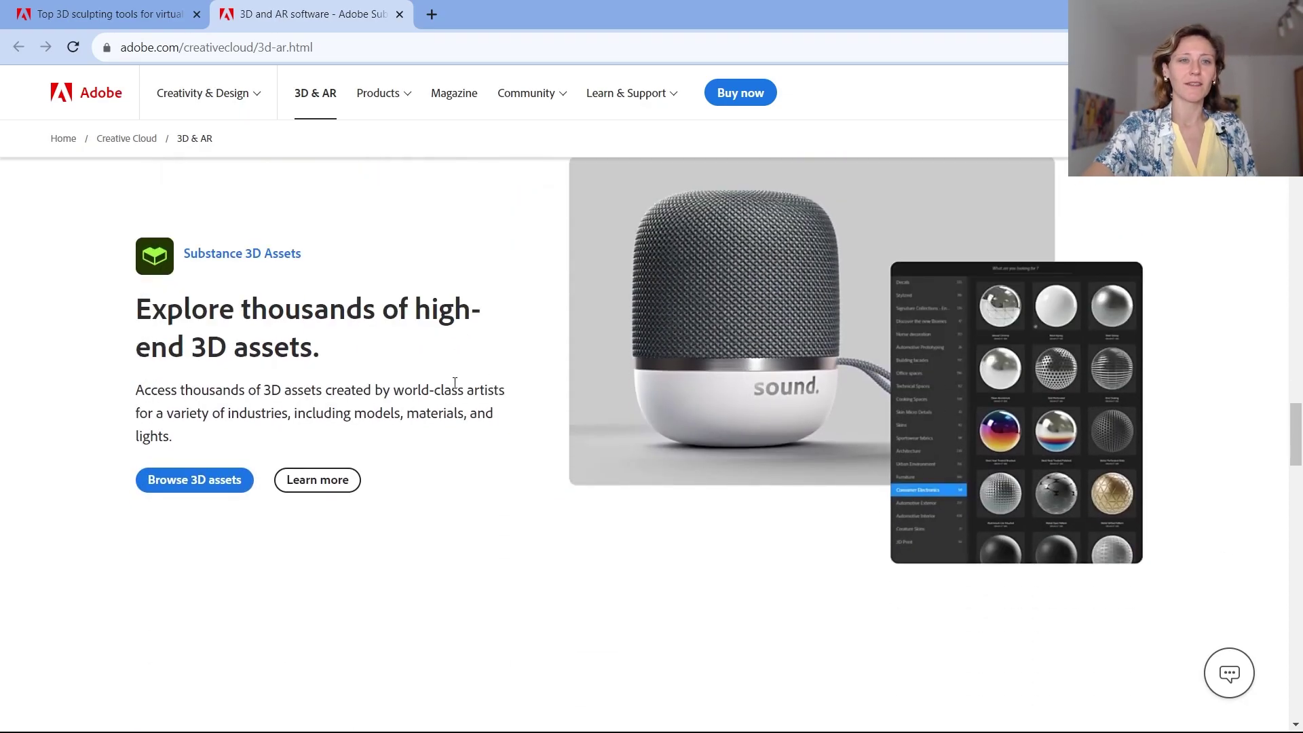
- Return to the Medium page and review its 2D-to-3D workflow and tool sections, highlighting the 3D Sculpting heading
left_click(125, 8)
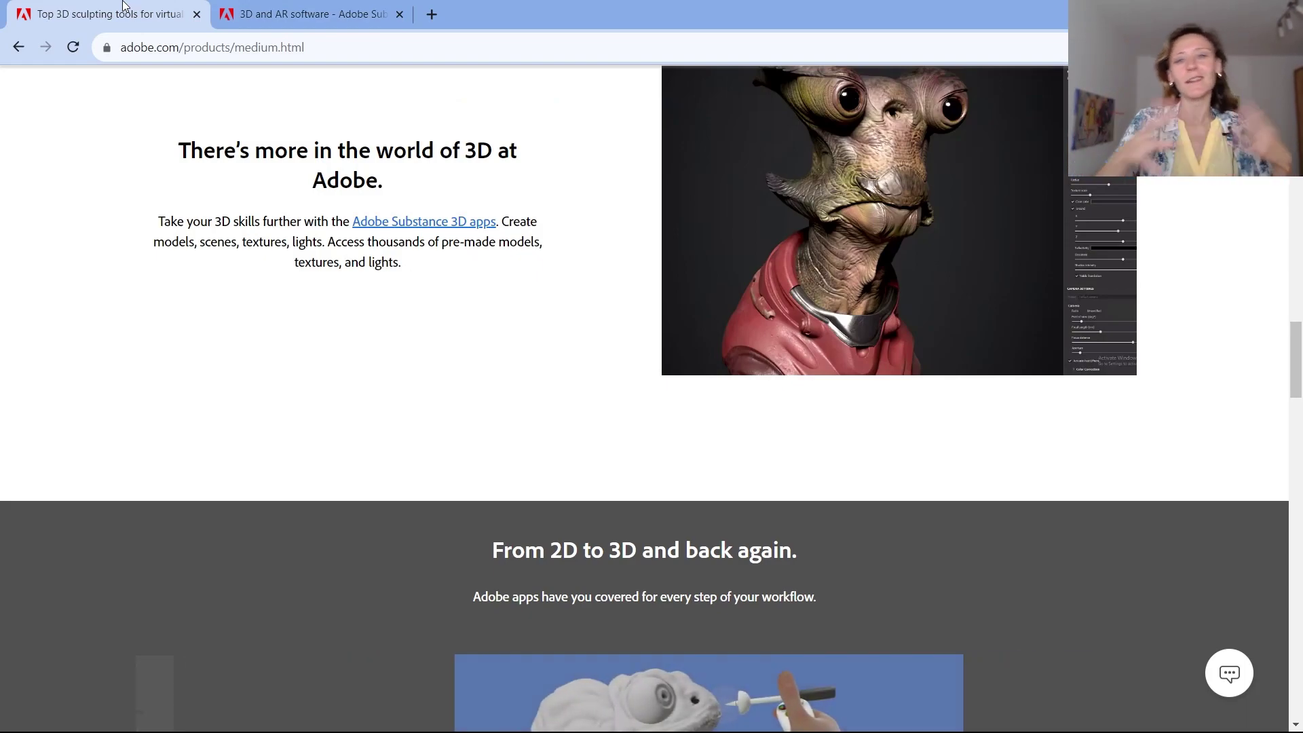
scroll(417, 503, "down", 5)
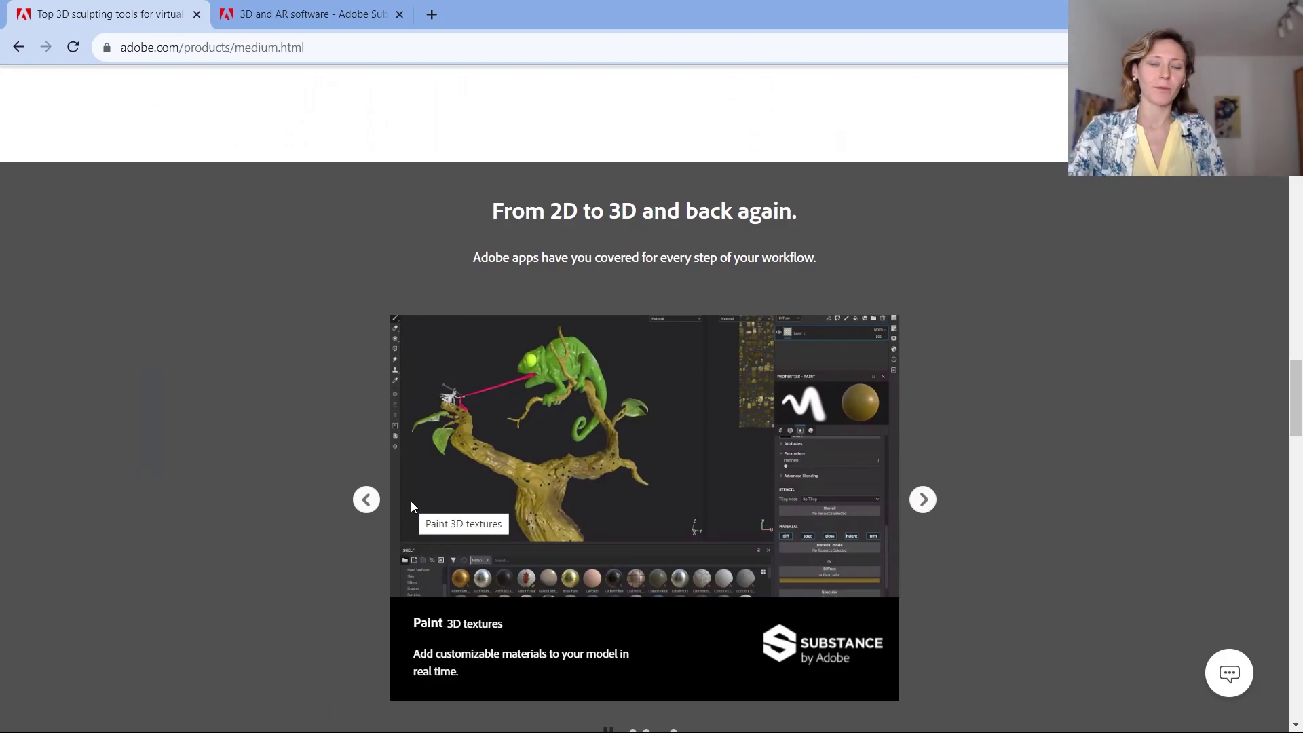
scroll(316, 386, "down", 1)
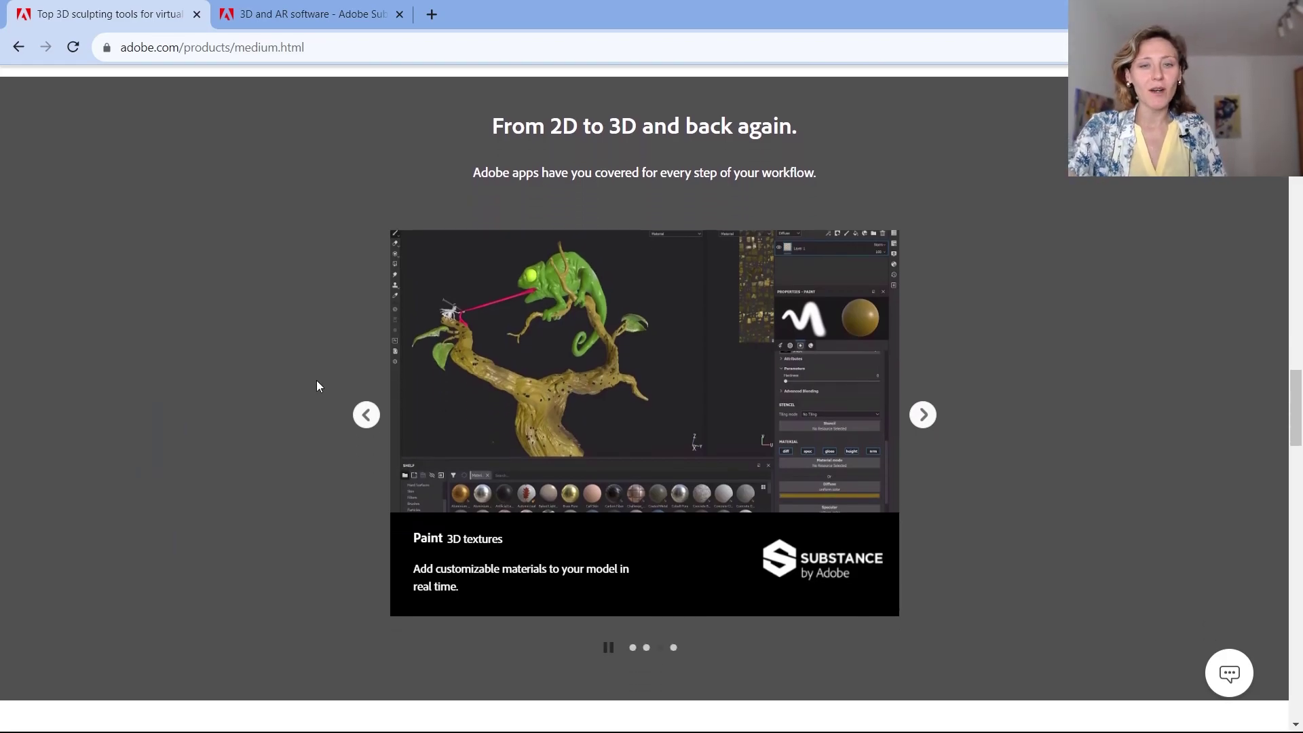
scroll(334, 367, "down", 5)
scroll(329, 361, "down", 4)
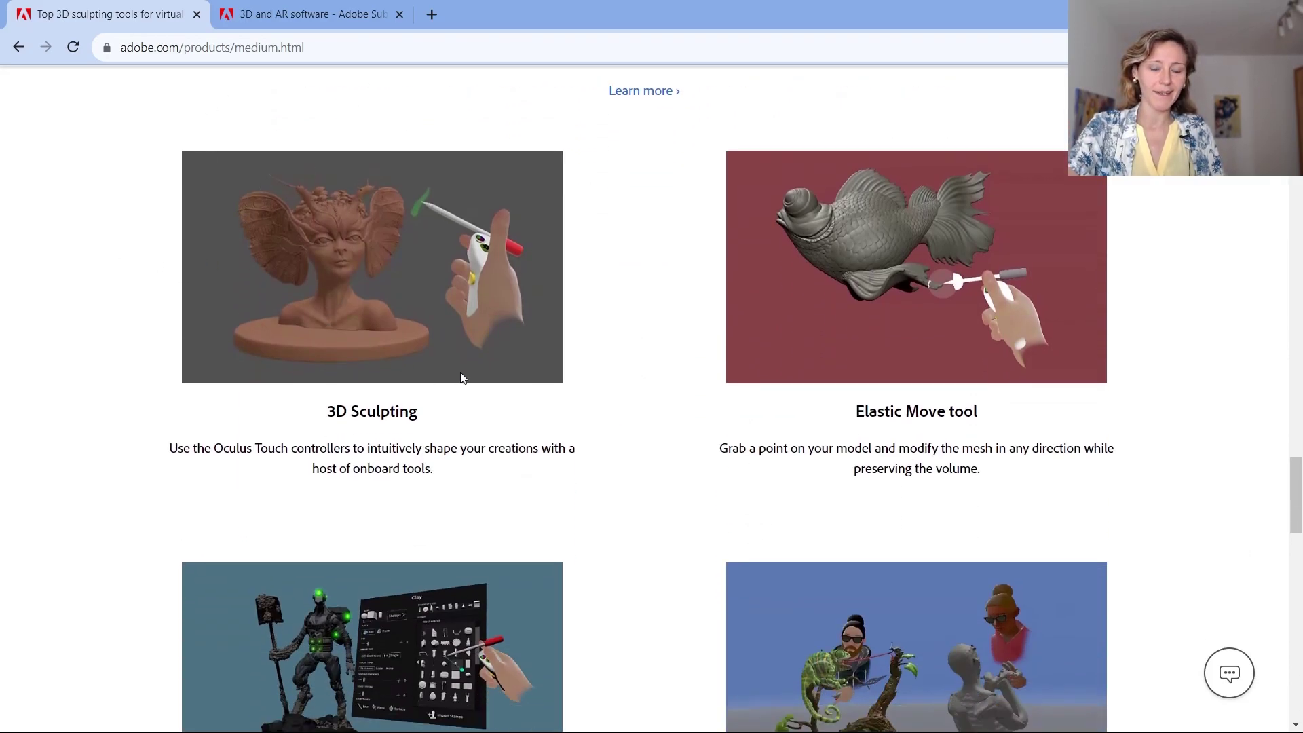
left_click_drag(327, 411, 465, 412)
scroll(570, 424, "down", 5)
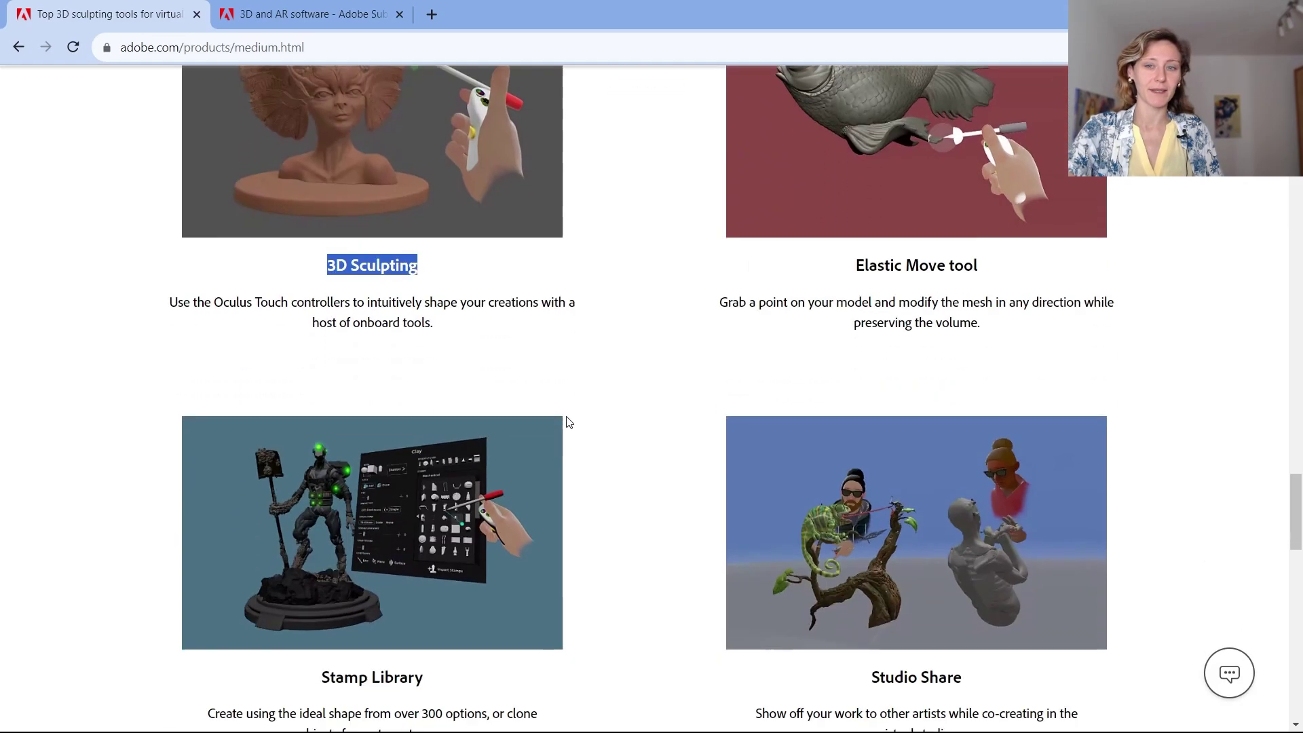
scroll(567, 422, "down", 9)
scroll(561, 424, "up", 20)
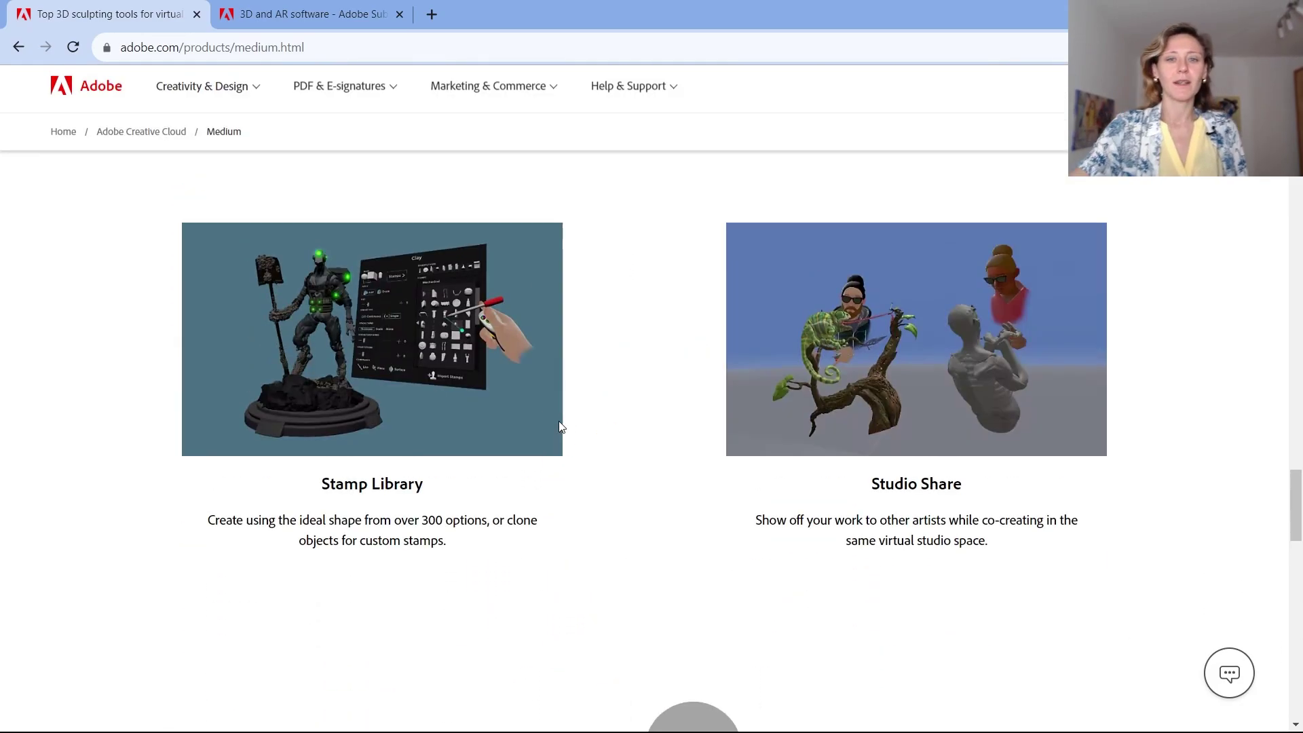
scroll(559, 424, "up", 15)
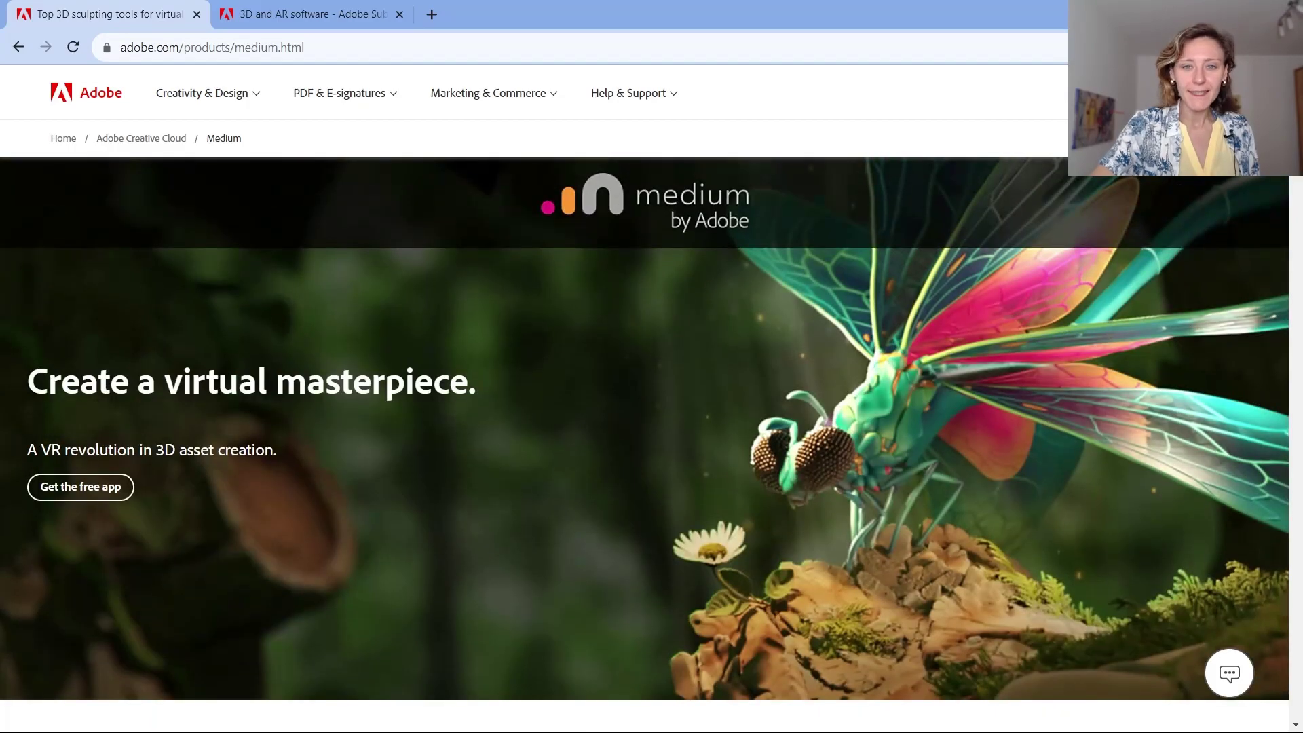
- Switch to the Oculus app, launch Medium by Adobe from its store page and maximize its window
mouse_move(826, 729)
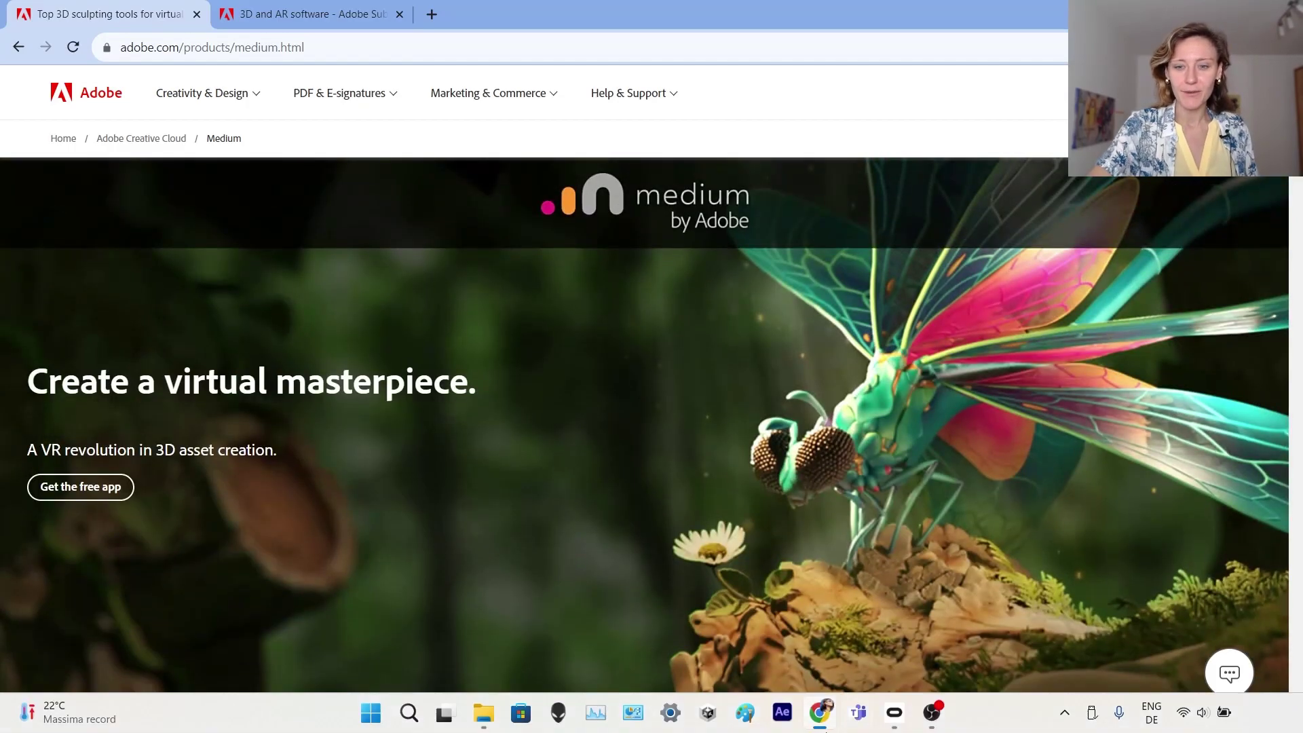
left_click(890, 714)
left_click(855, 258)
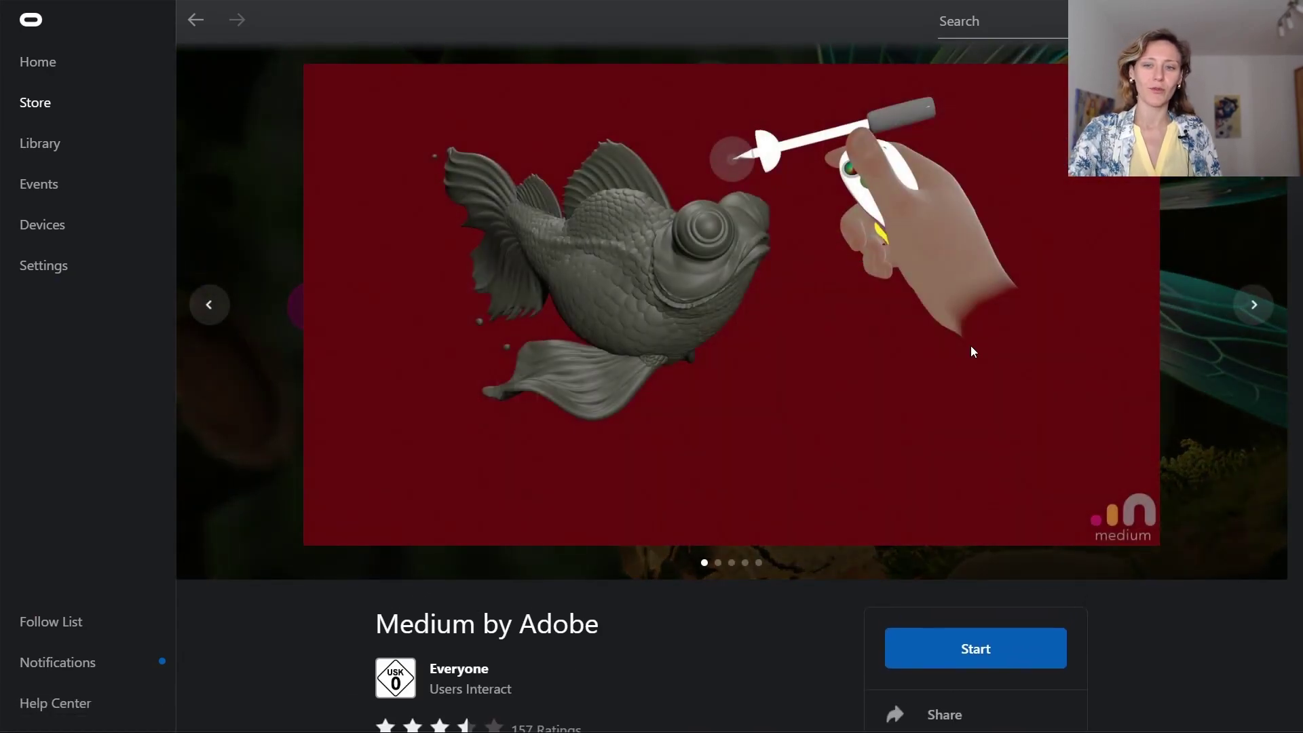
left_click(194, 17)
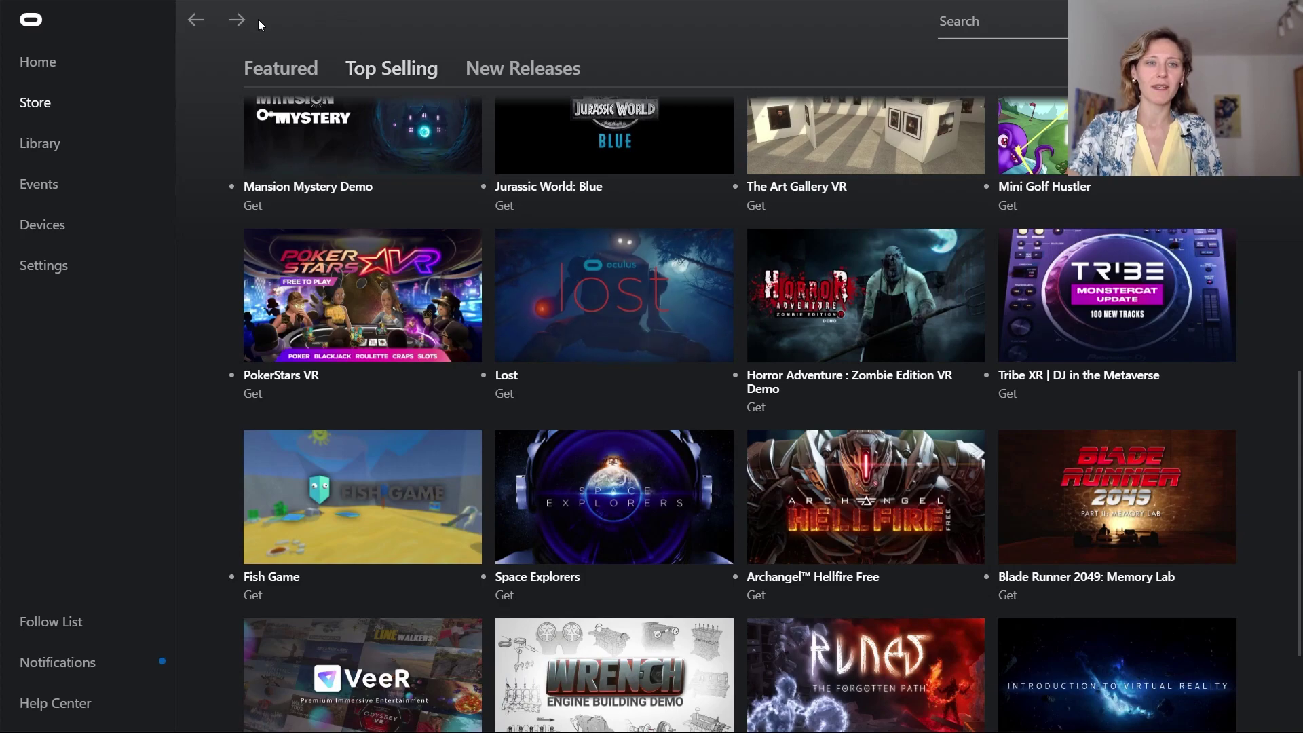
left_click(238, 23)
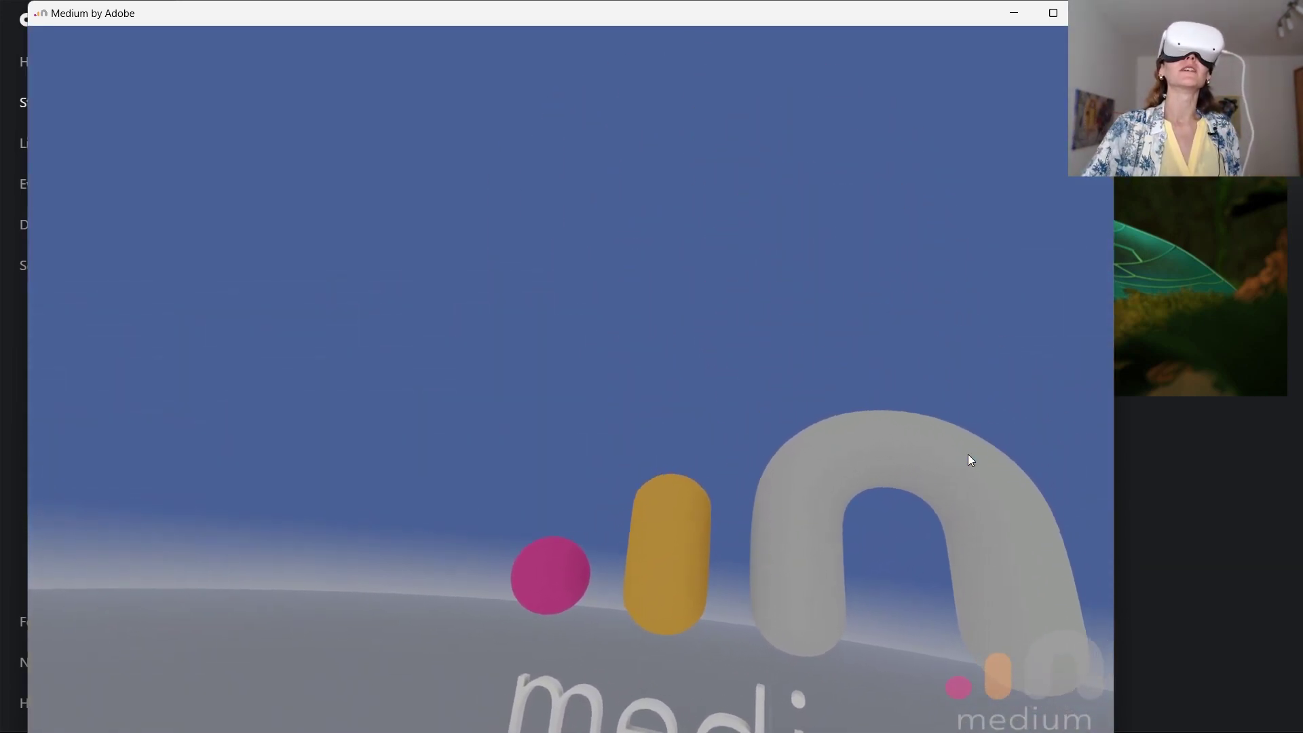
left_click(1047, 22)
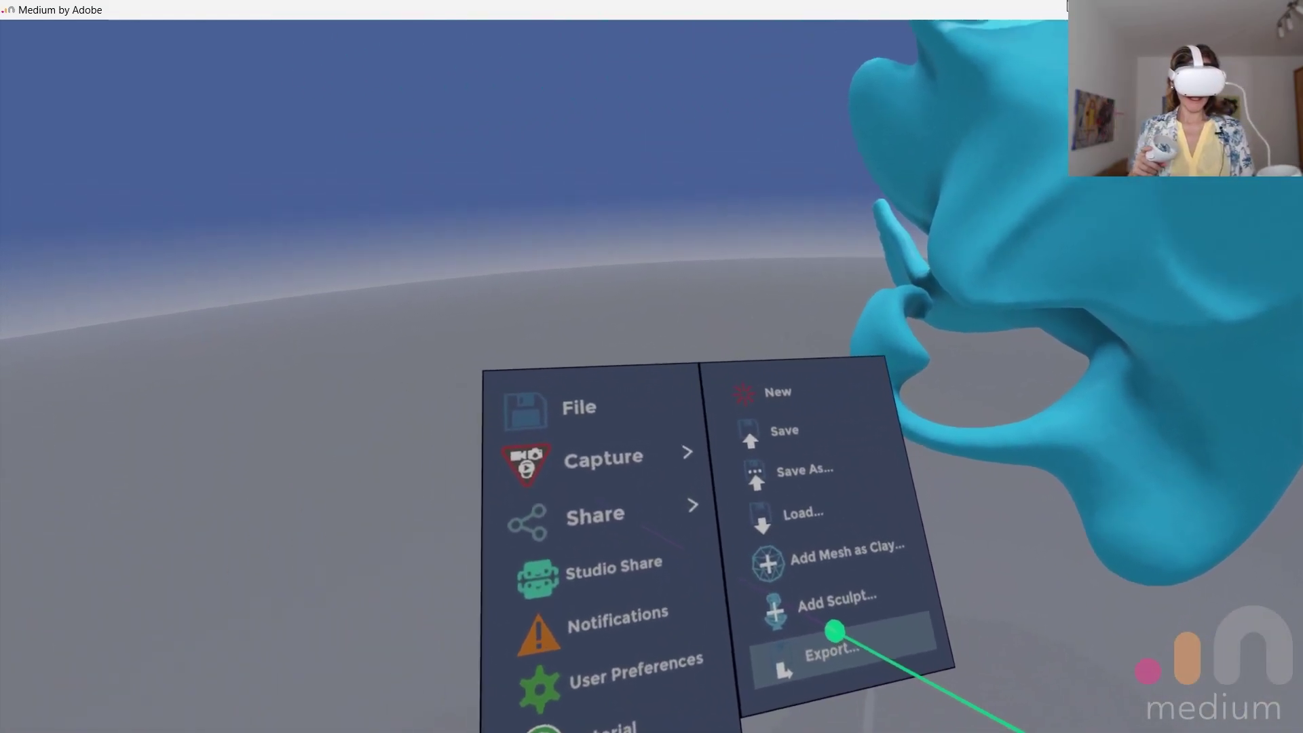
- Open the Export settings for the blue sculpt in Medium
left_click(711, 480)
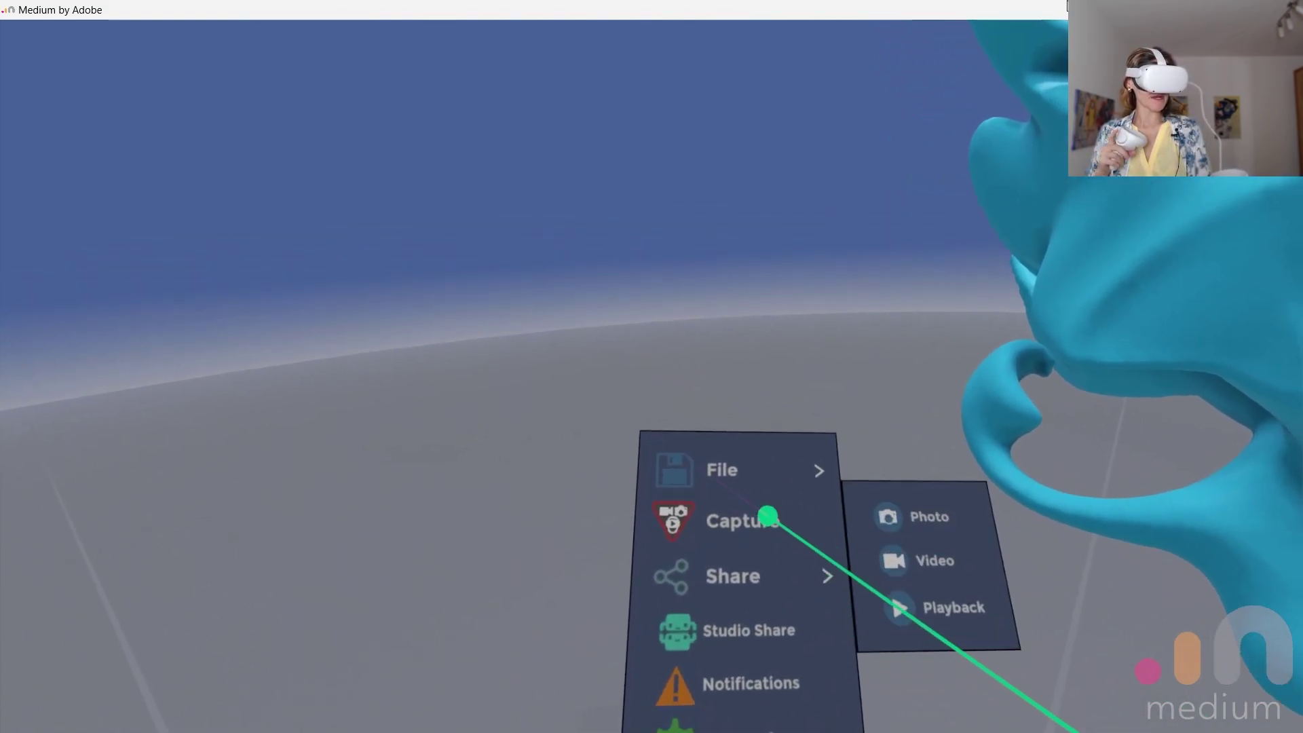
left_click(722, 469)
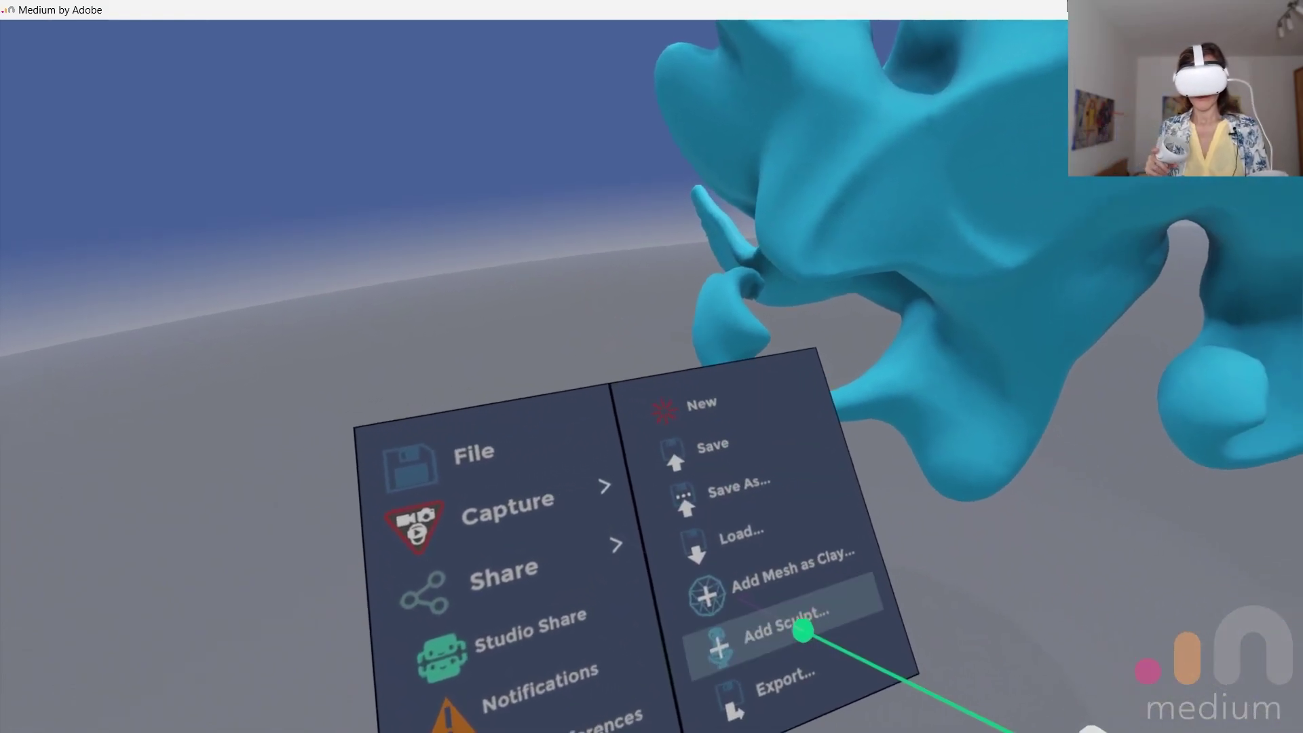
left_click(784, 682)
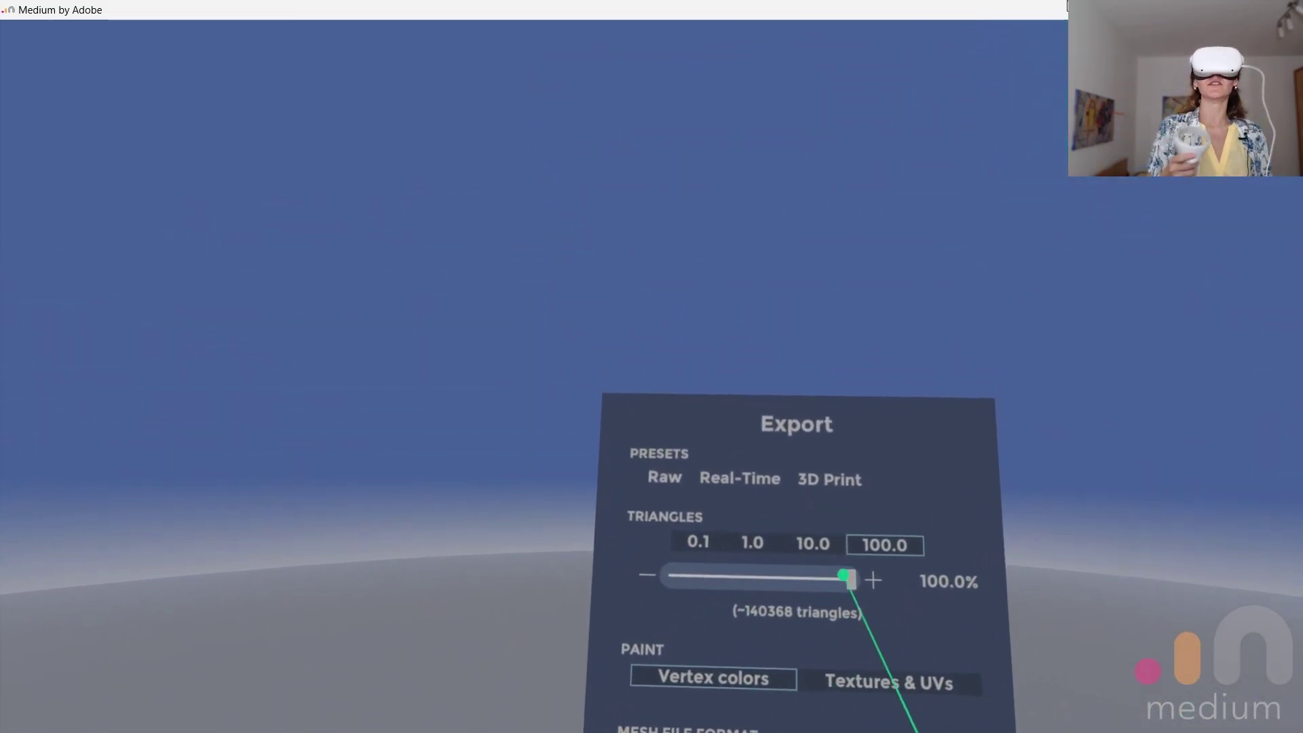